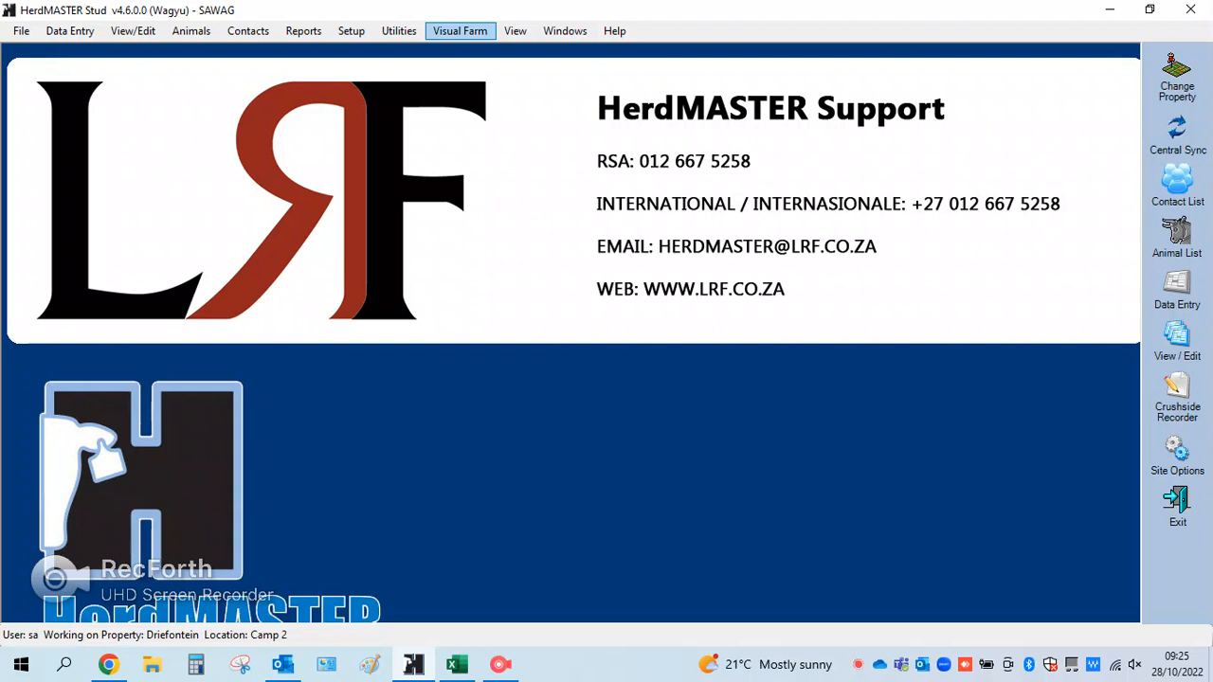
# Check which licensed modules are enabled in the database configuration, and close the setup without changes
pyautogui.click(351, 31)
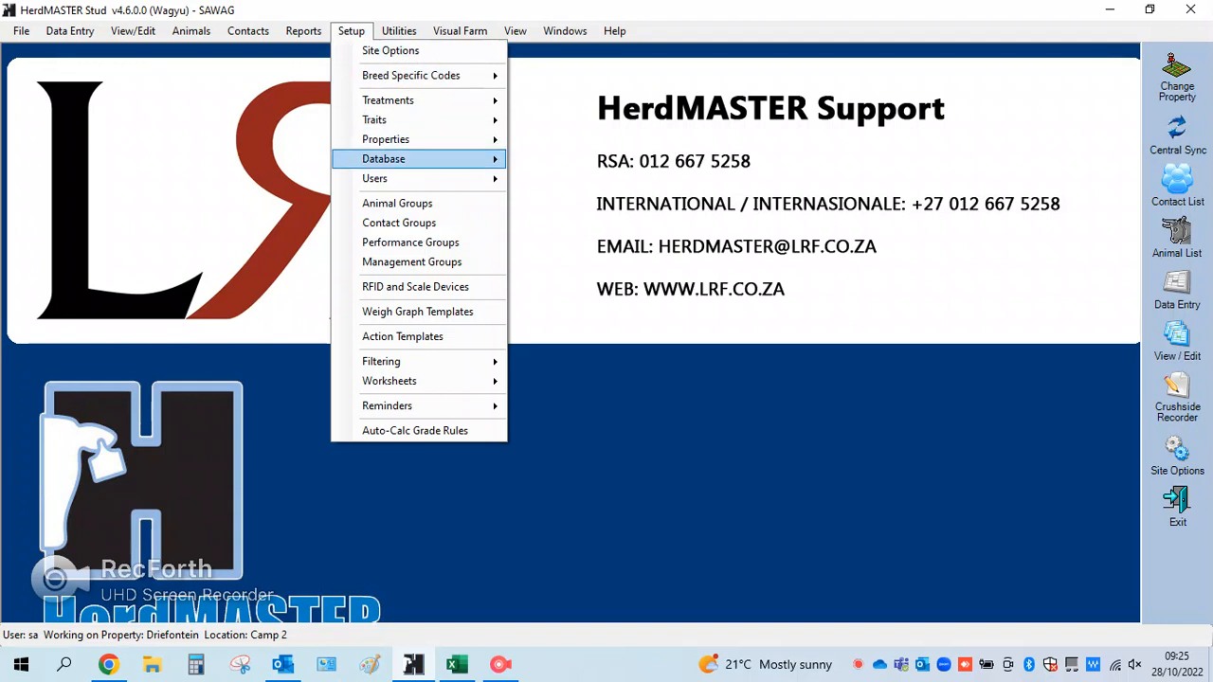
pyautogui.moveTo(398, 159)
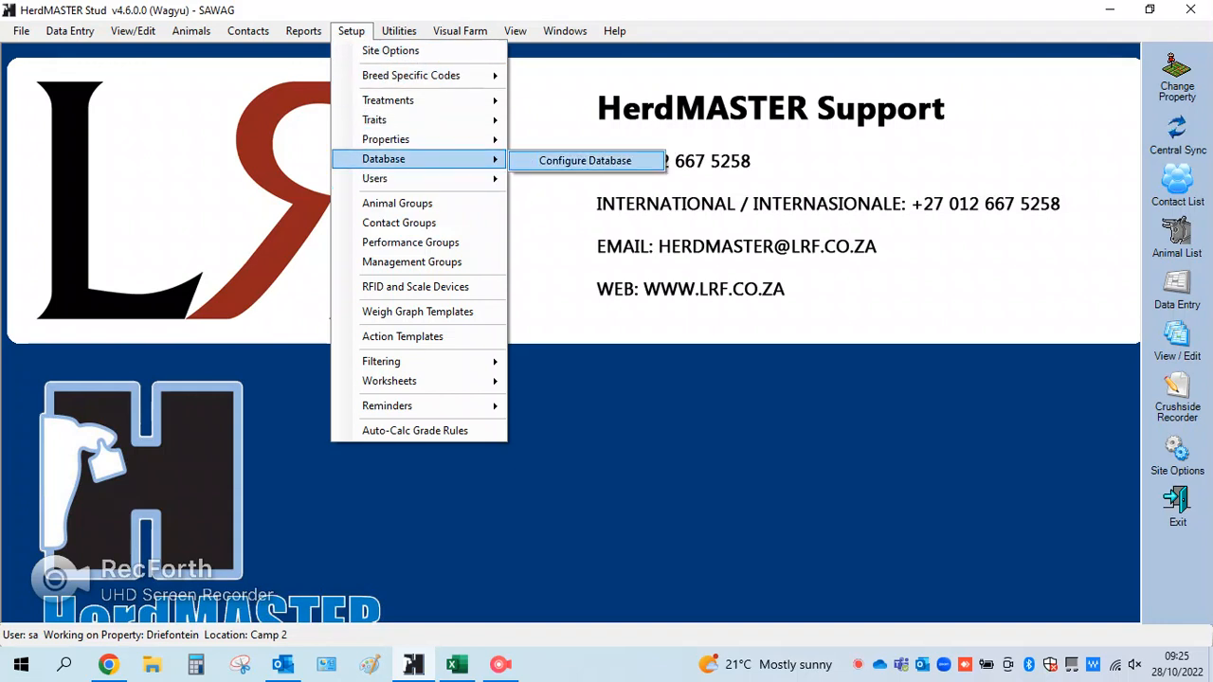
pyautogui.click(585, 160)
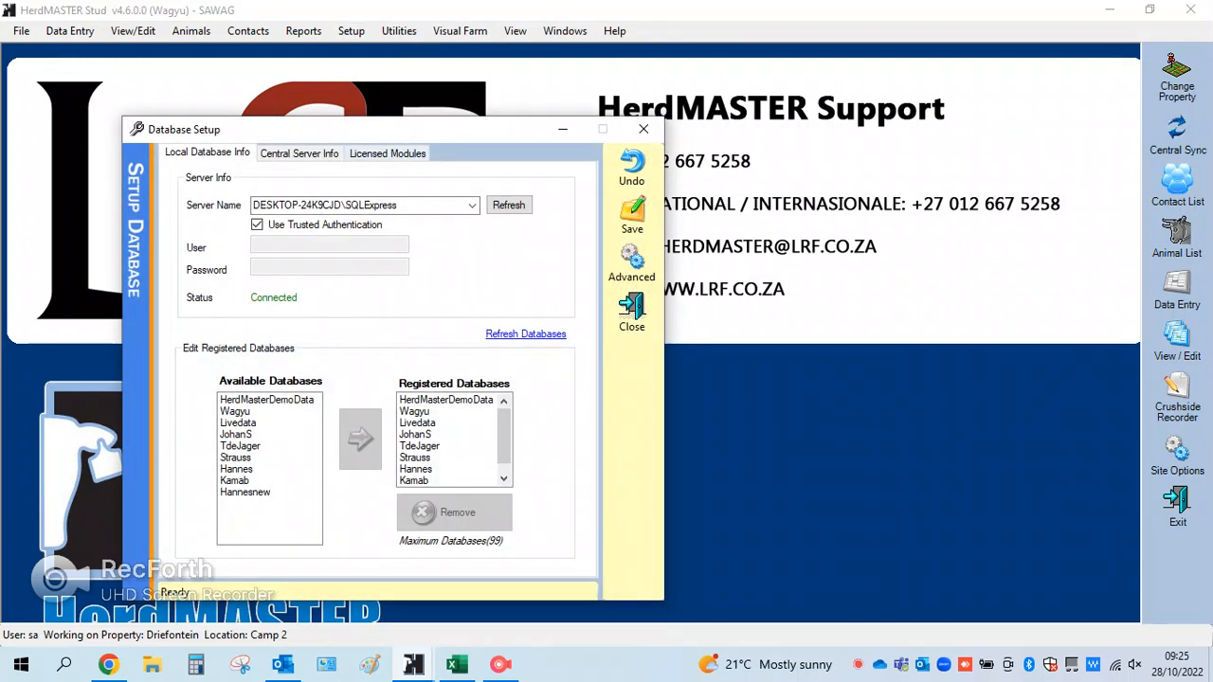
pyautogui.click(387, 153)
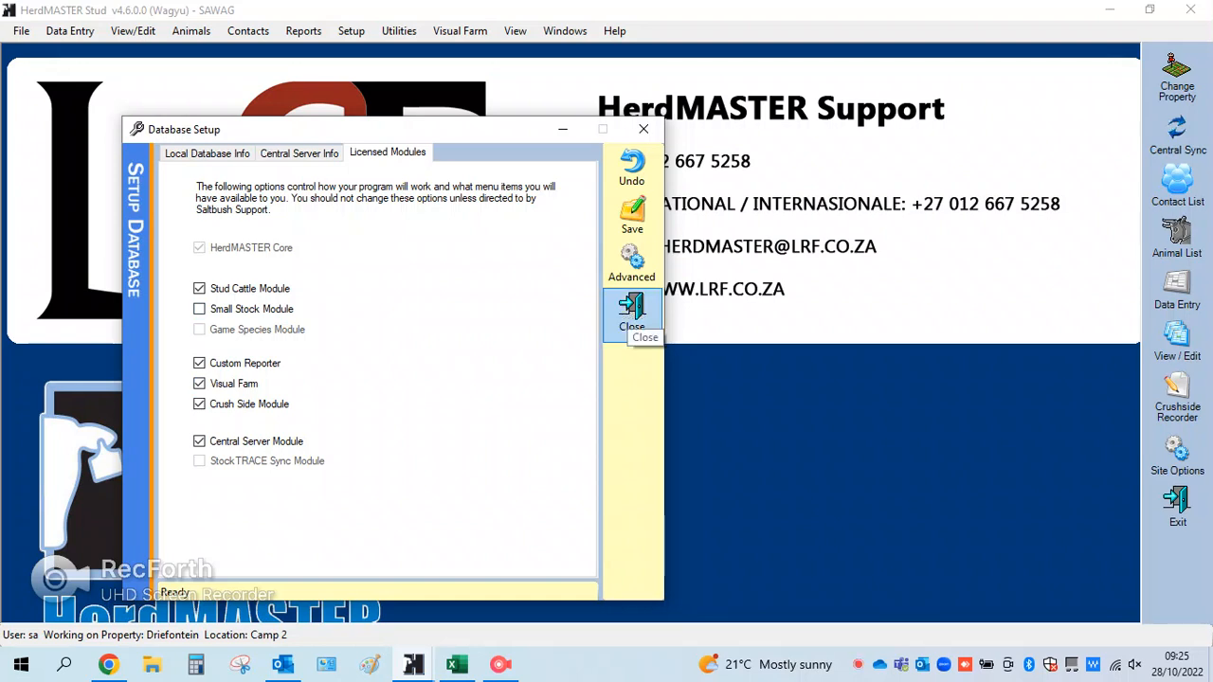
pyautogui.click(631, 305)
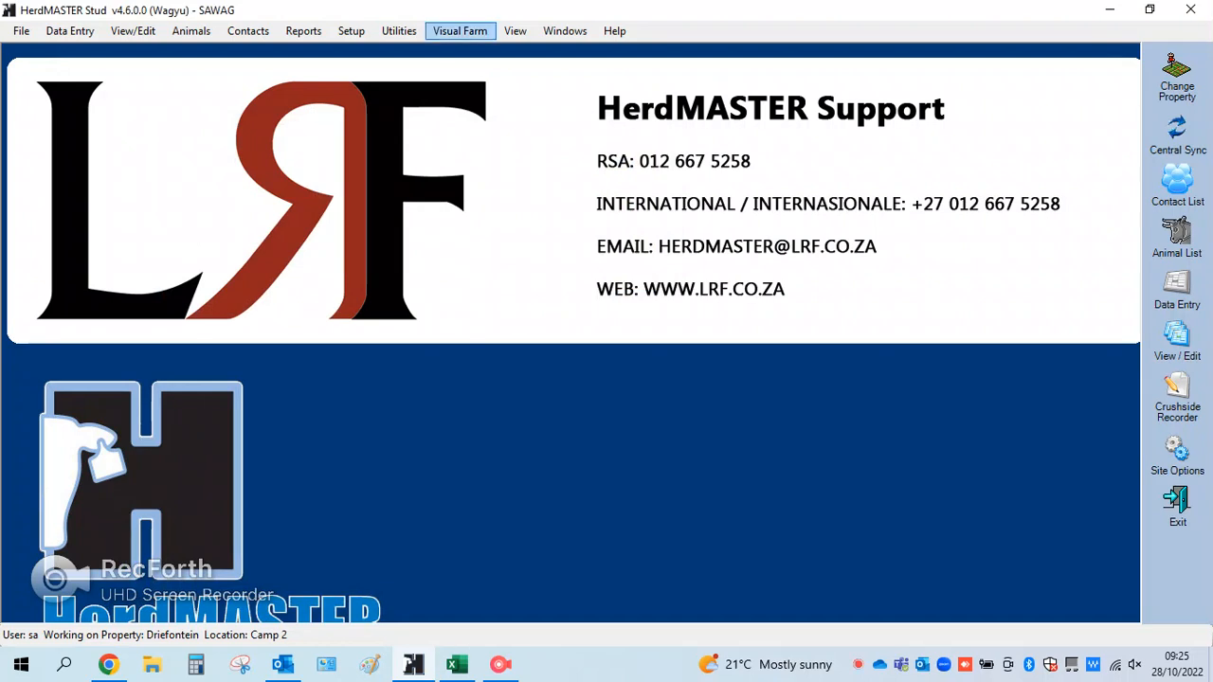
# Open the visual farm map setup for Driefontein and load the Map PNG from Downloads as its background image
pyautogui.click(459, 31)
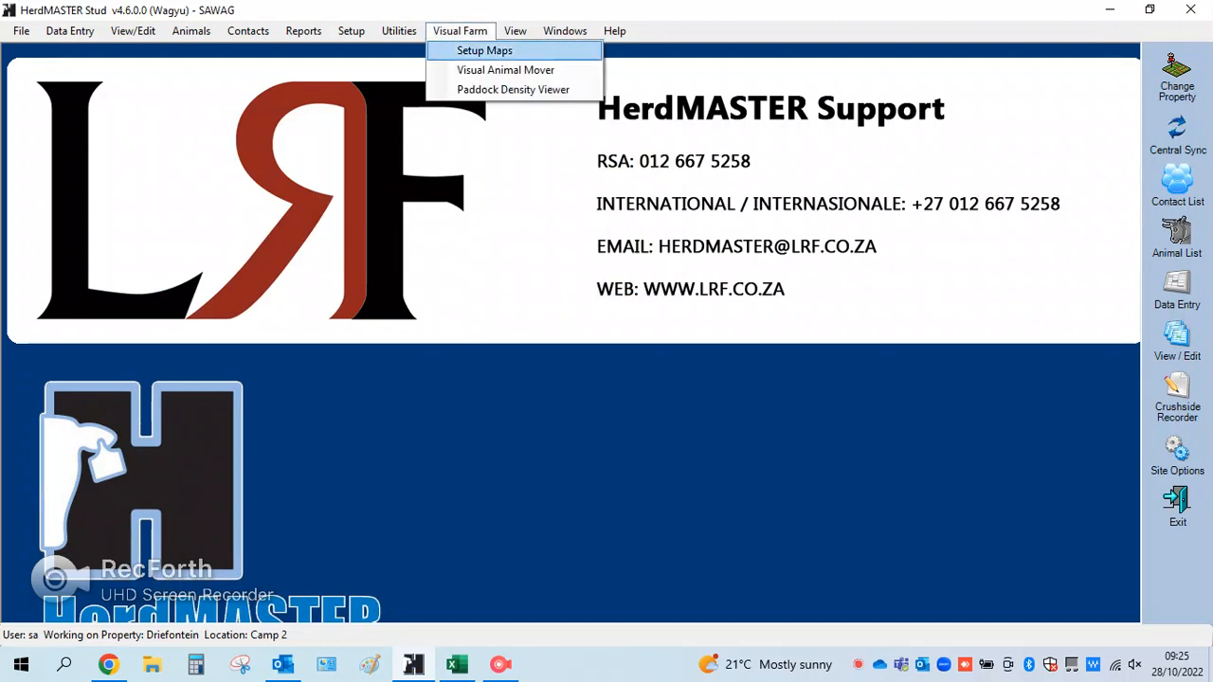
pyautogui.click(485, 50)
pyautogui.moveTo(679, 156); pyautogui.dragTo(667, 95)
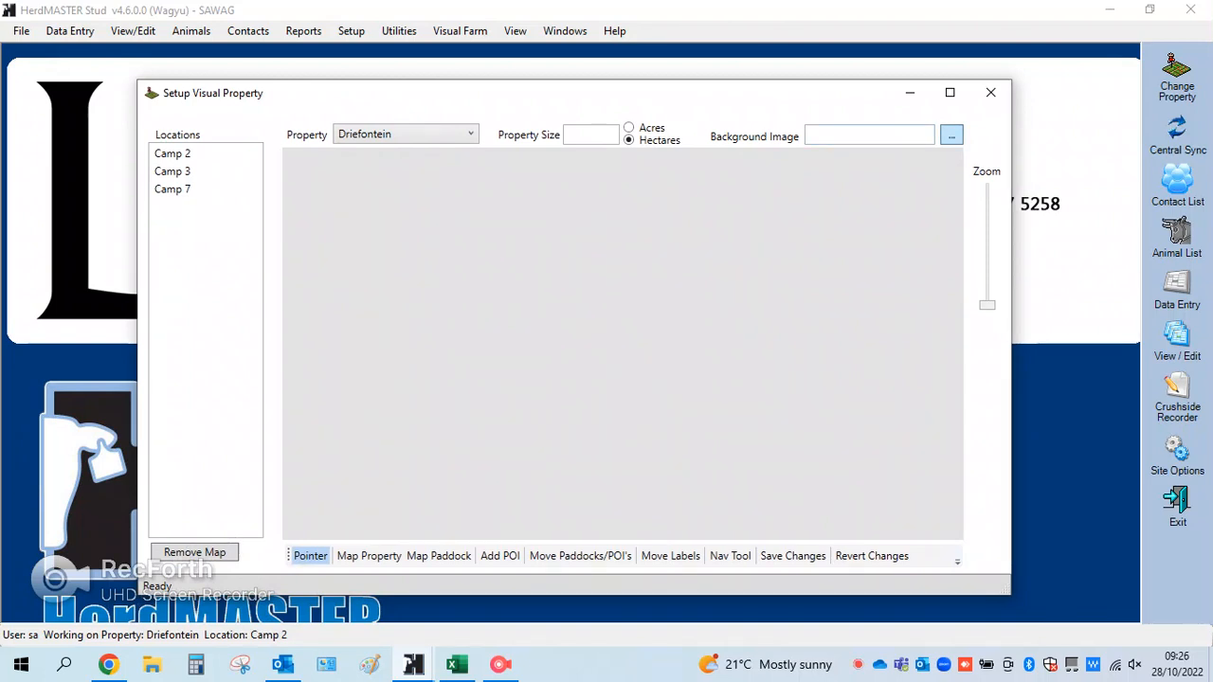
pyautogui.click(951, 135)
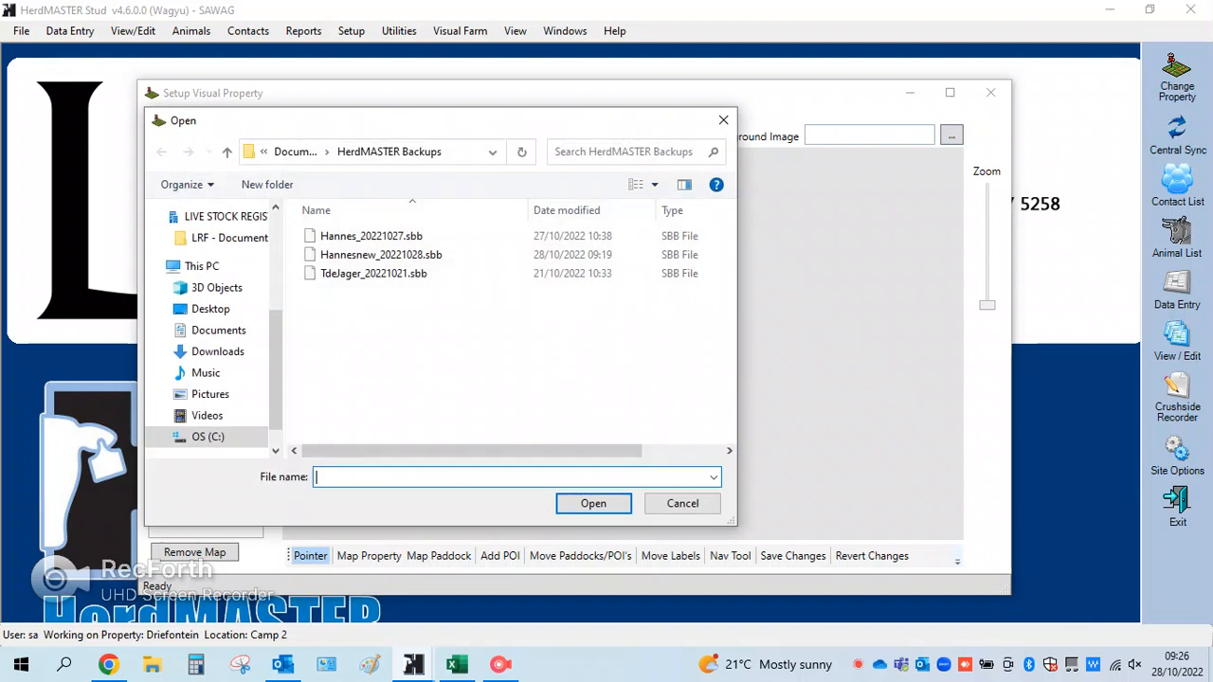
pyautogui.click(218, 352)
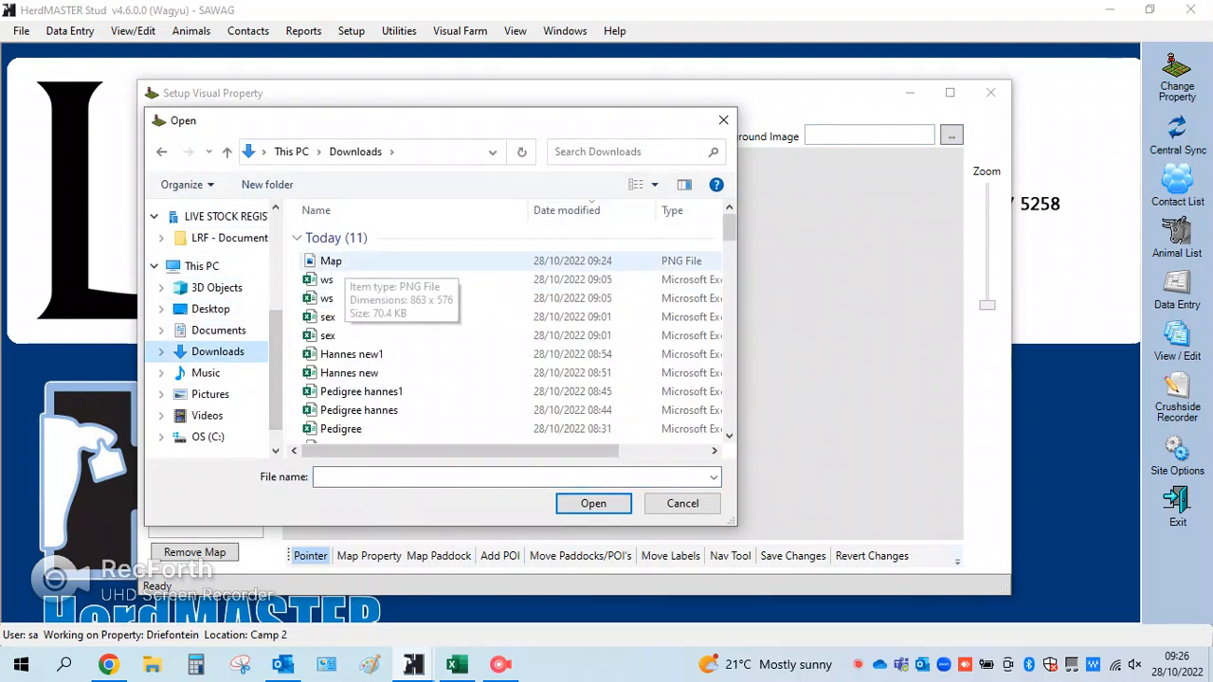
pyautogui.click(331, 261)
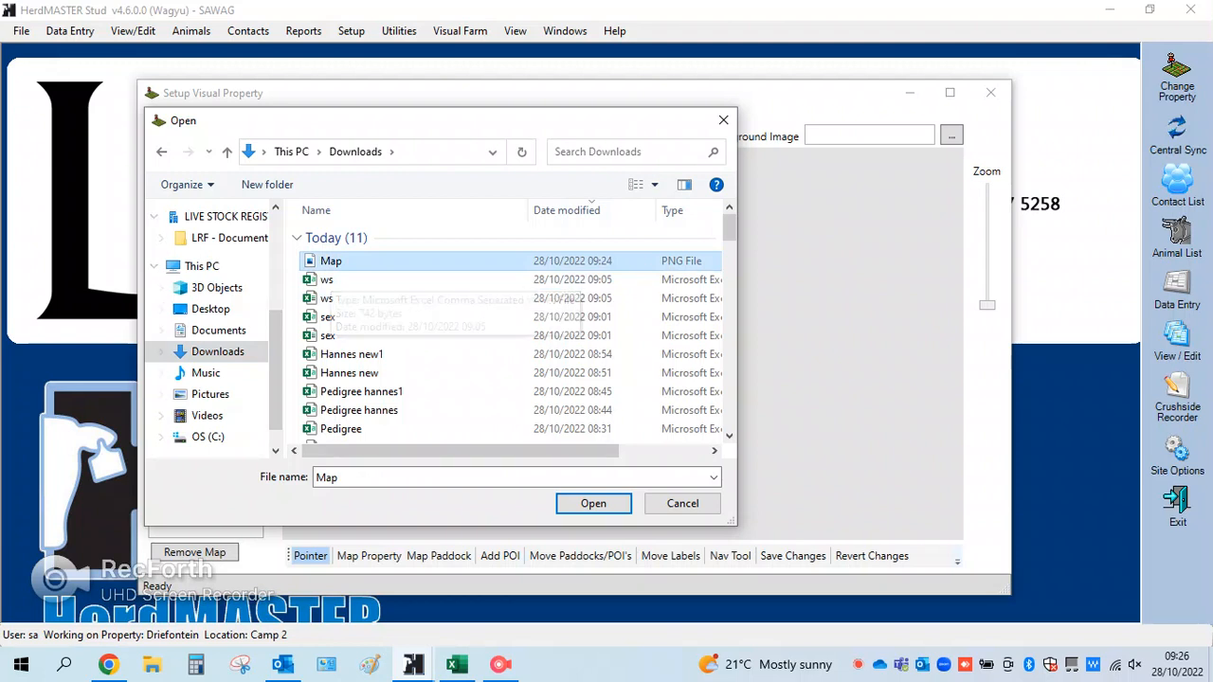
pyautogui.click(593, 503)
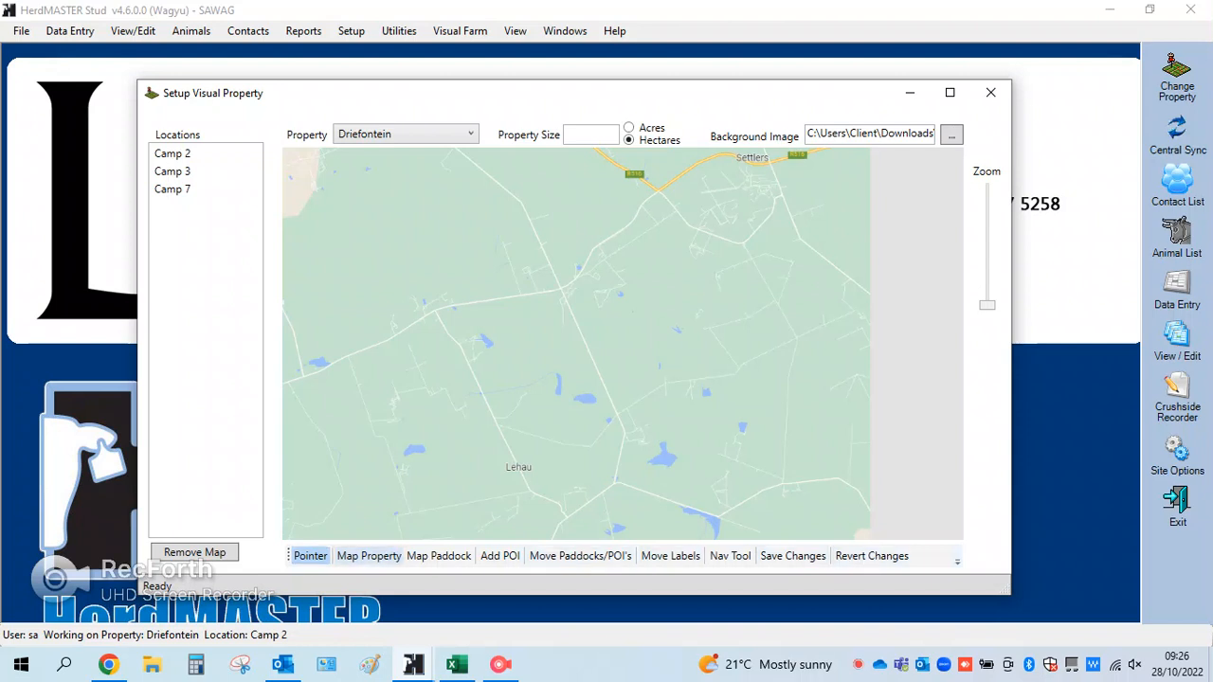
# Map the Driefontein property boundary as a closed outline along the map's western, southern and eastern edges and the northern roads below Settlers
pyautogui.click(369, 556)
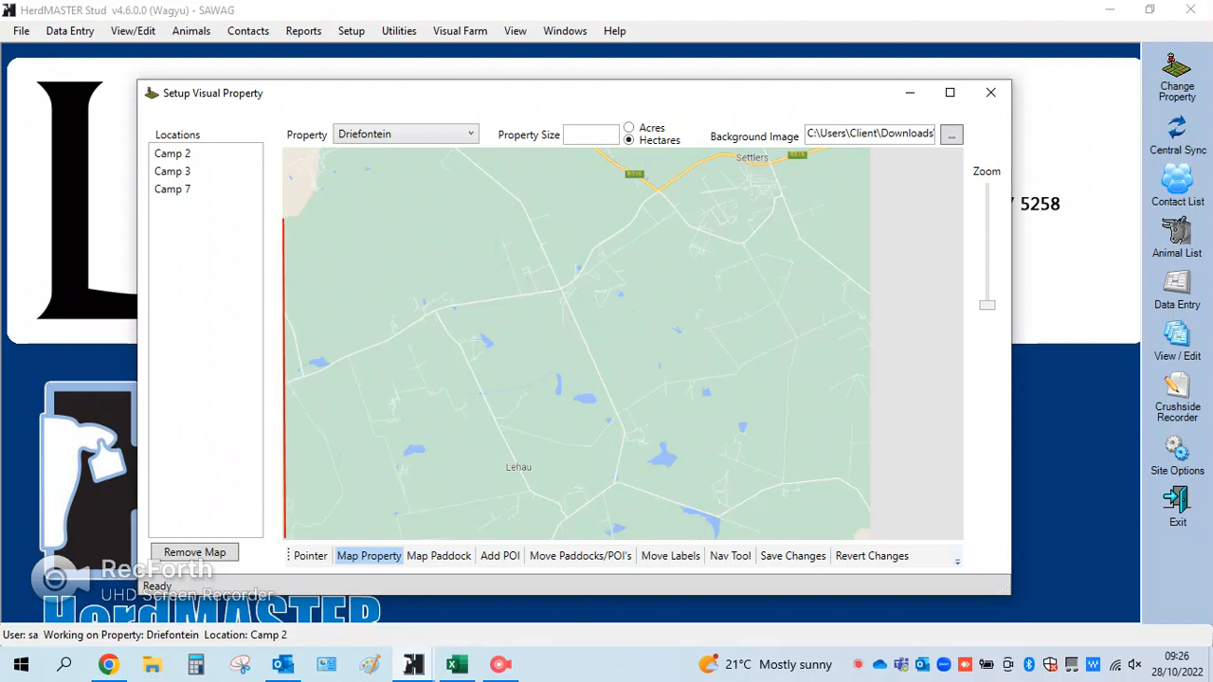
pyautogui.click(284, 537)
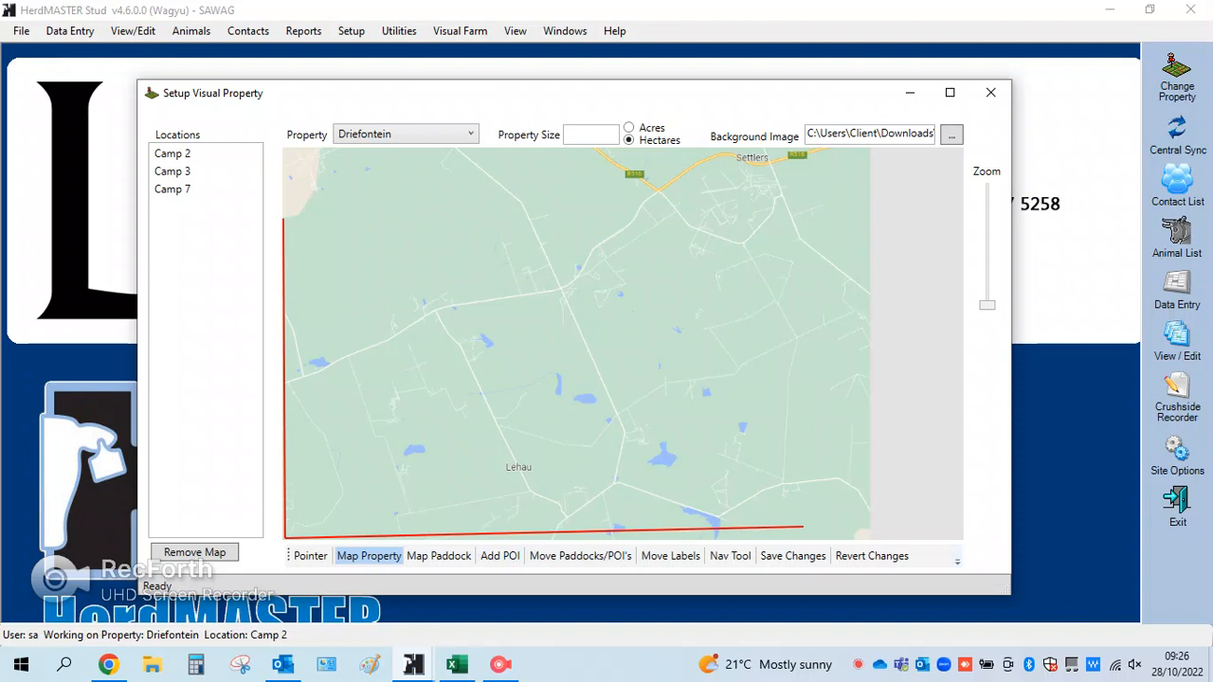
pyautogui.click(850, 537)
pyautogui.click(867, 519)
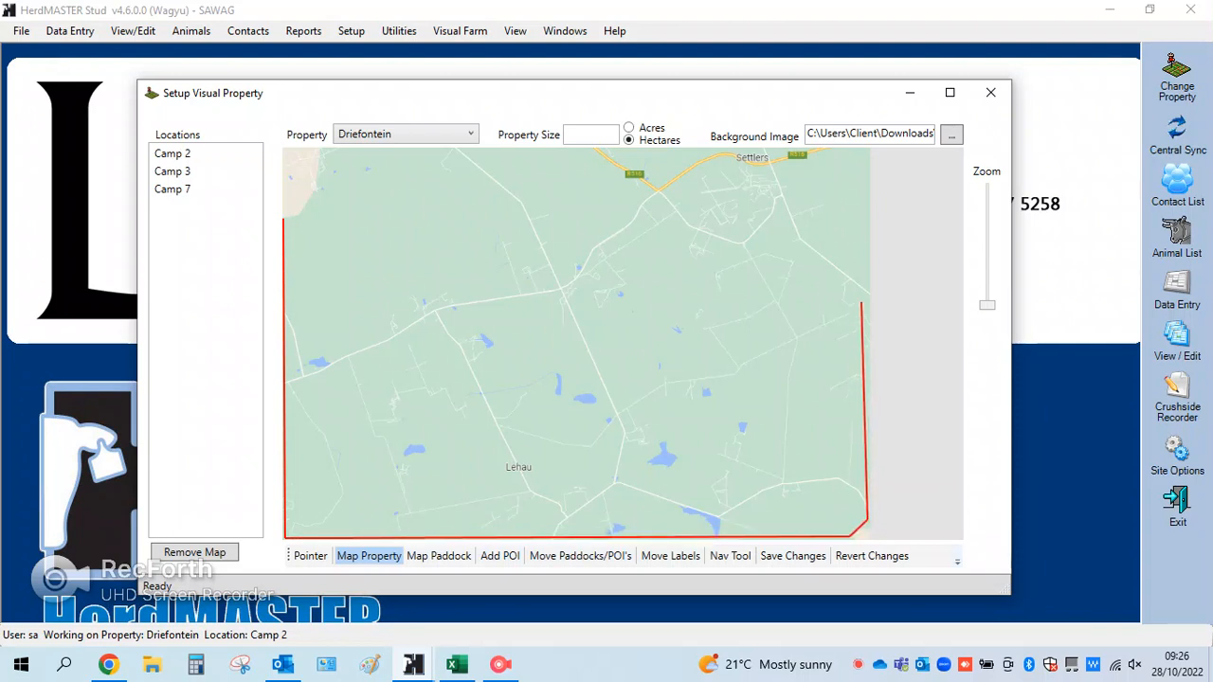
pyautogui.click(868, 294)
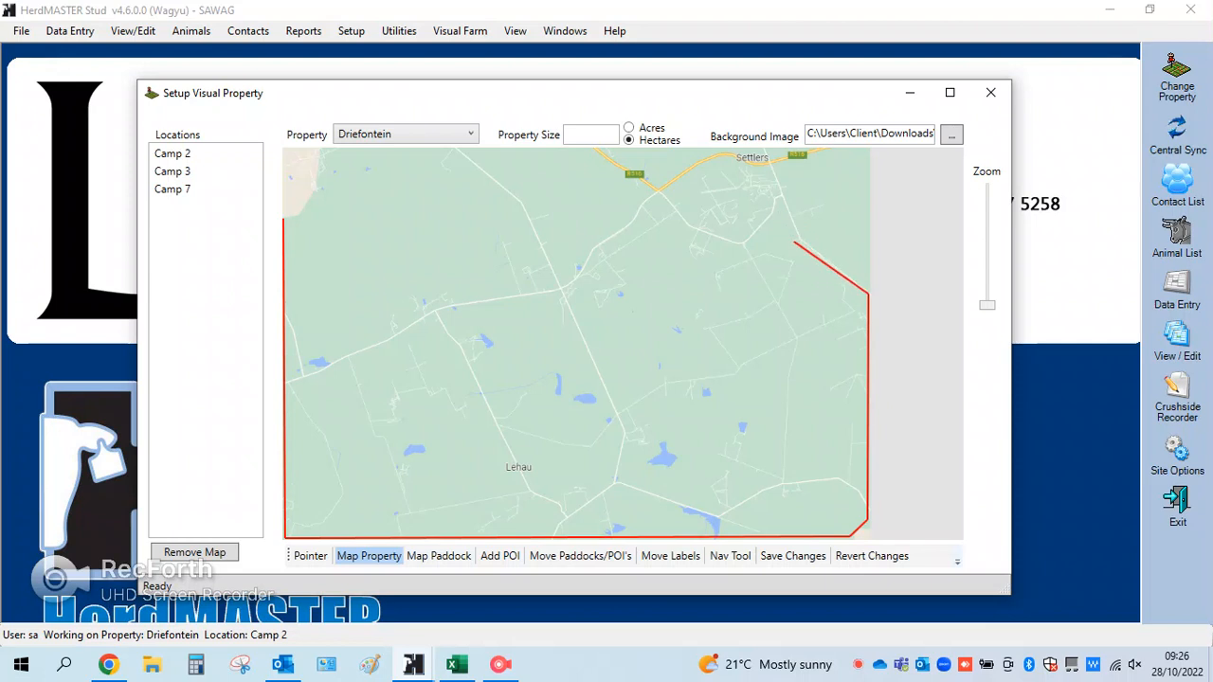
pyautogui.click(800, 239)
pyautogui.click(778, 195)
pyautogui.click(746, 243)
pyautogui.click(687, 224)
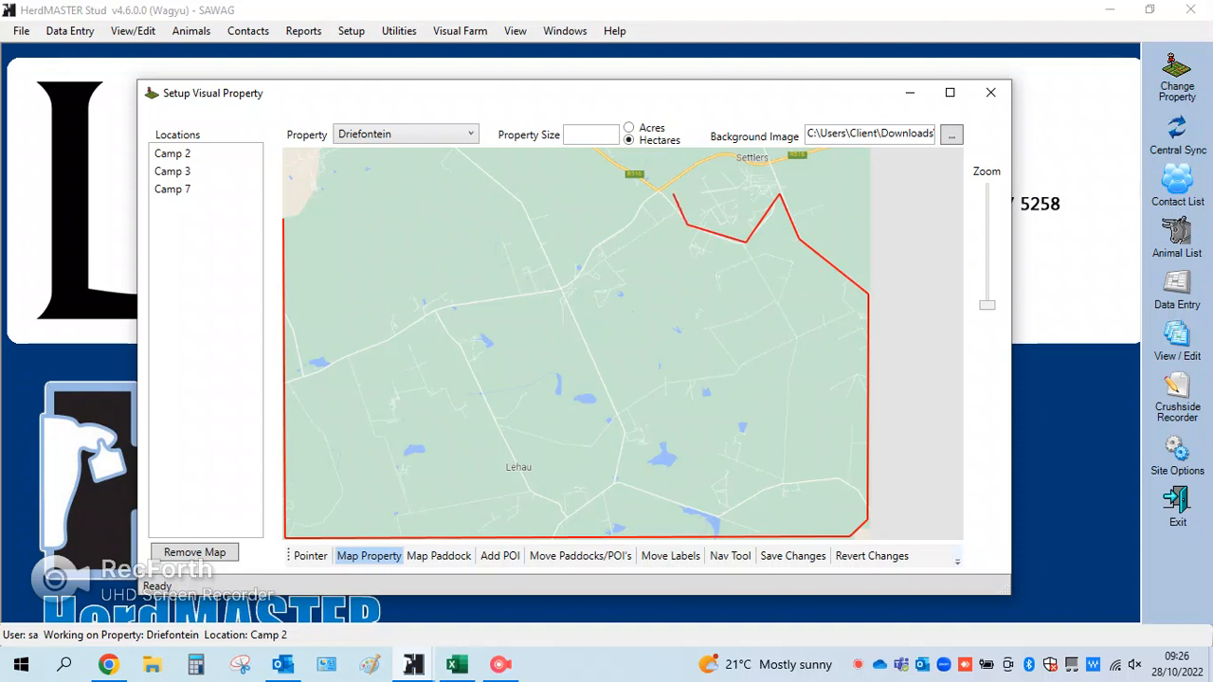
pyautogui.click(658, 191)
pyautogui.click(596, 246)
pyautogui.click(560, 289)
pyautogui.click(519, 198)
pyautogui.click(457, 152)
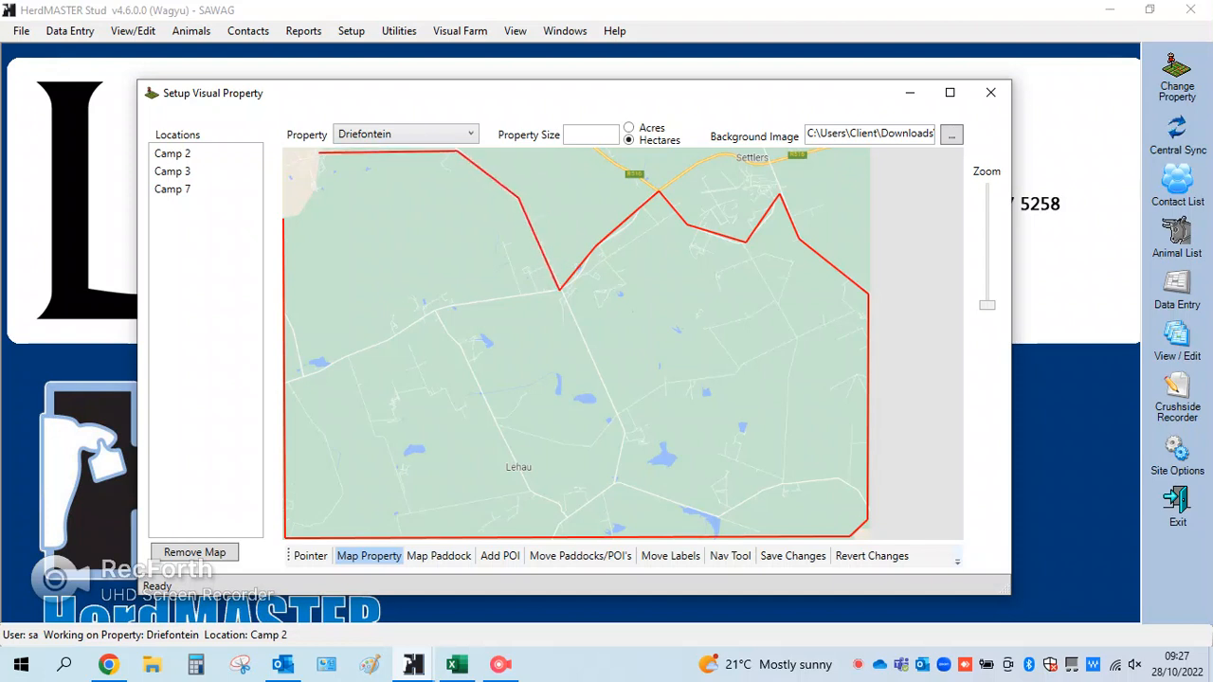
pyautogui.click(321, 152)
pyautogui.click(315, 187)
pyautogui.click(302, 216)
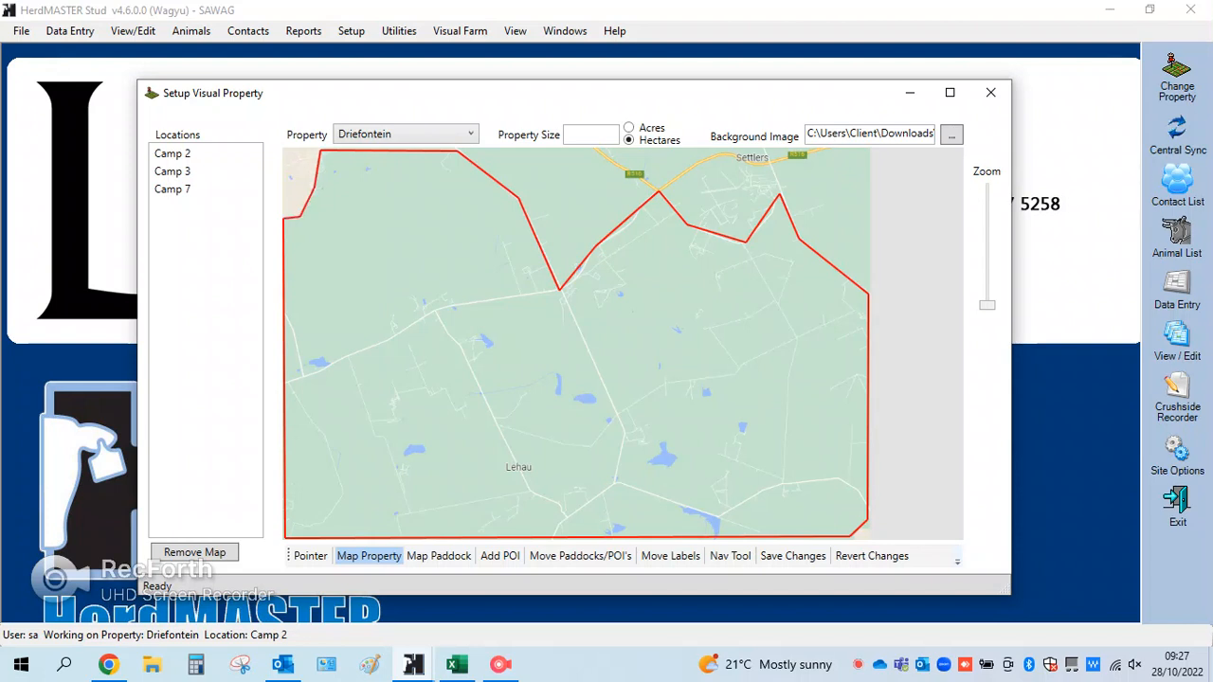
pyautogui.click(285, 537)
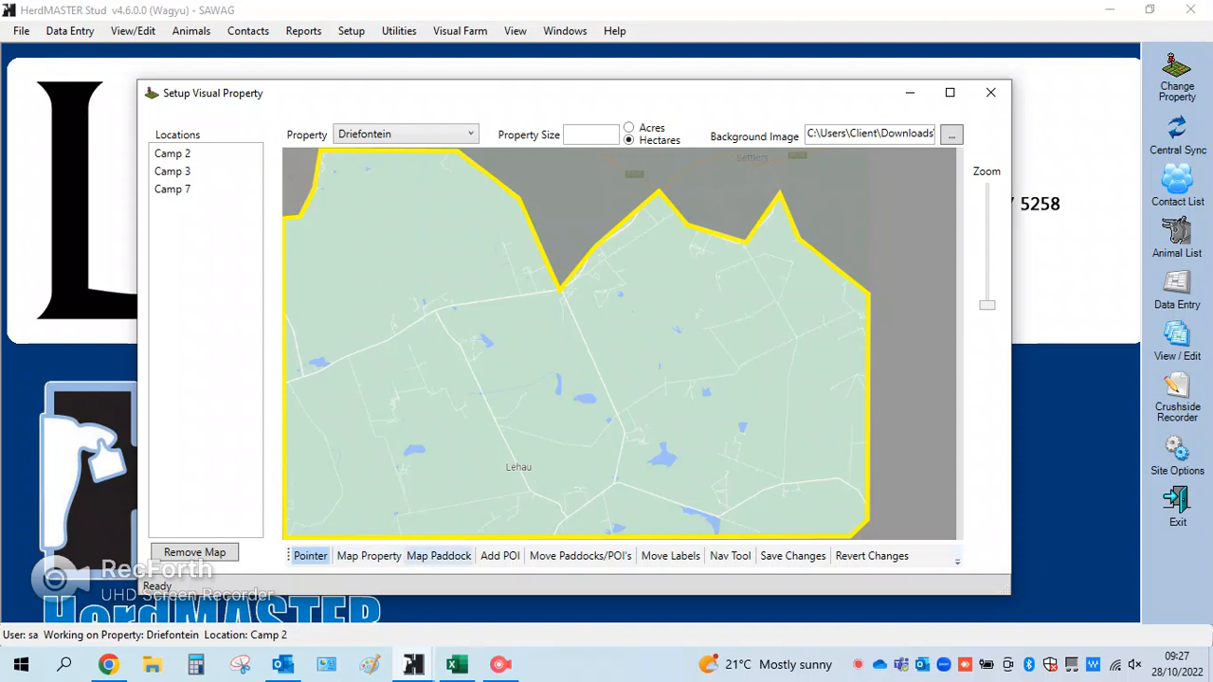
# Map a paddock over the northwest part of the property, bounded on the south by the road running to the central junction
pyautogui.click(439, 556)
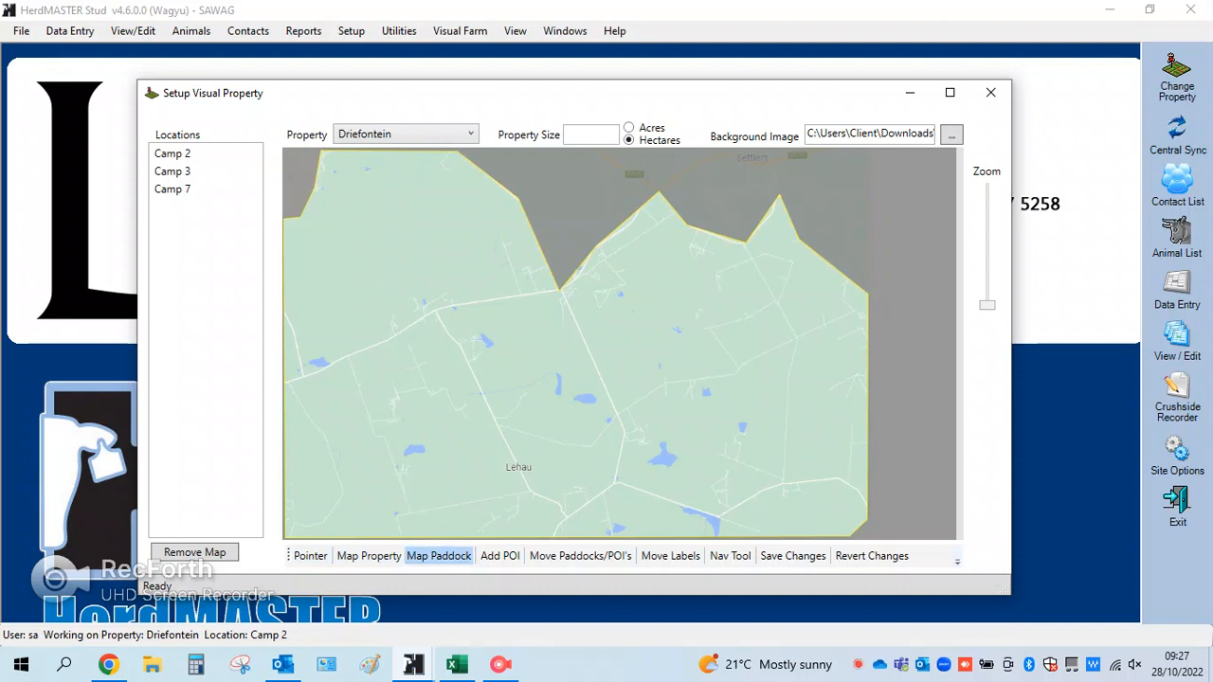
pyautogui.click(284, 221)
pyautogui.click(287, 385)
pyautogui.click(436, 310)
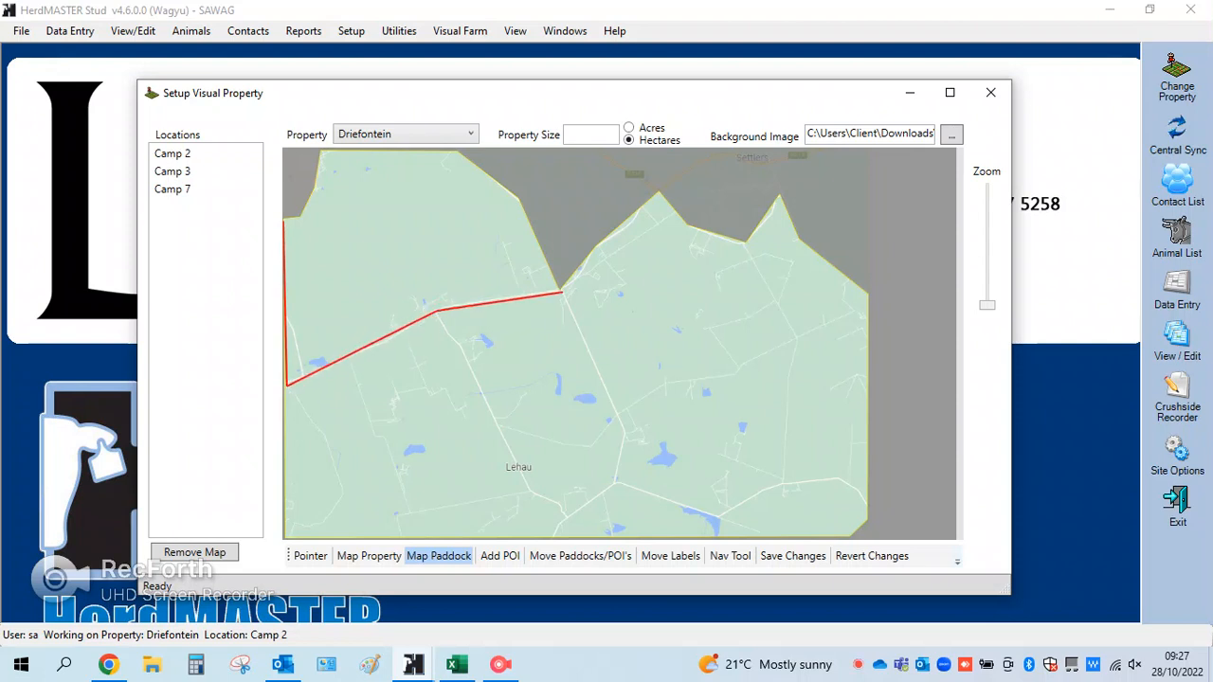
pyautogui.click(557, 289)
pyautogui.click(519, 199)
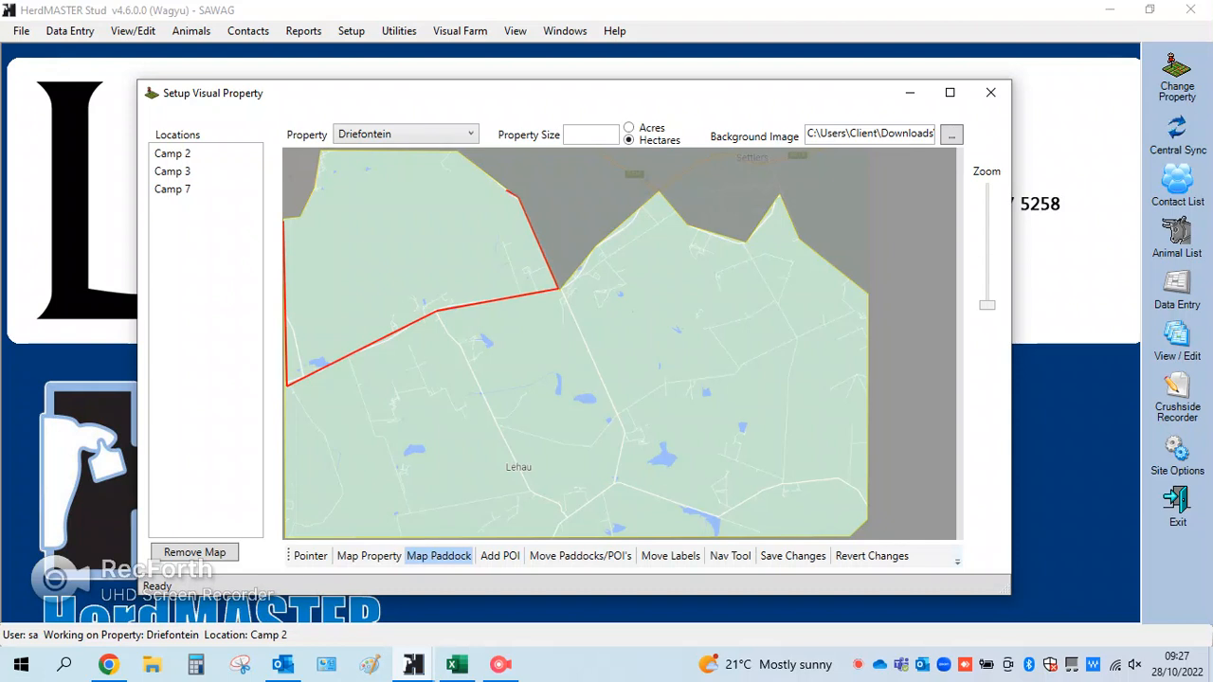
pyautogui.click(453, 150)
pyautogui.click(318, 150)
pyautogui.click(316, 185)
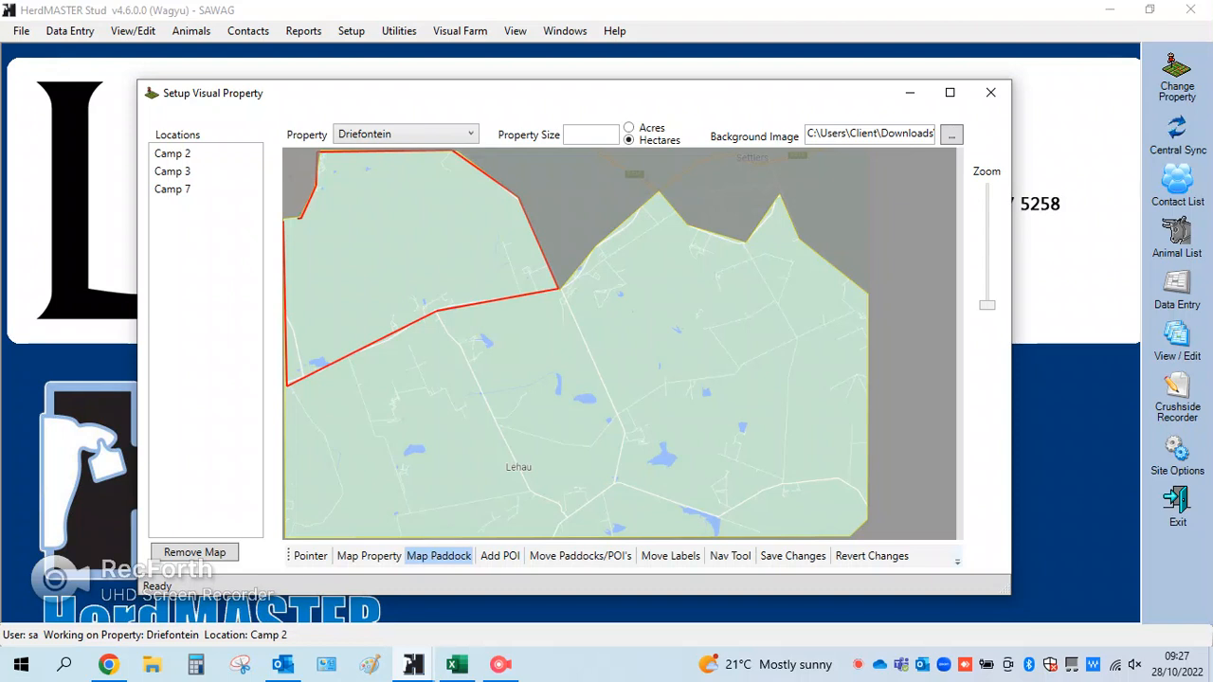
pyautogui.click(285, 218)
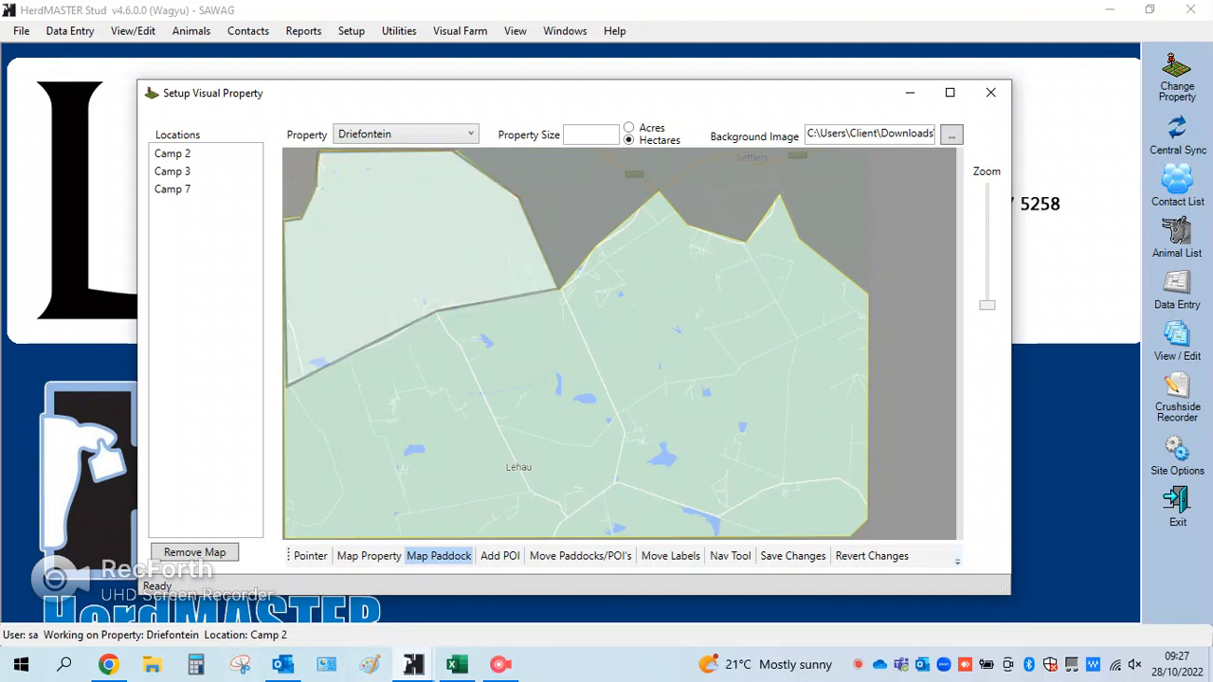
# Map a second paddock over the southwest part around Lehau, between the central road, the southern boundary and the first paddock
pyautogui.click(561, 288)
pyautogui.click(626, 437)
pyautogui.click(602, 490)
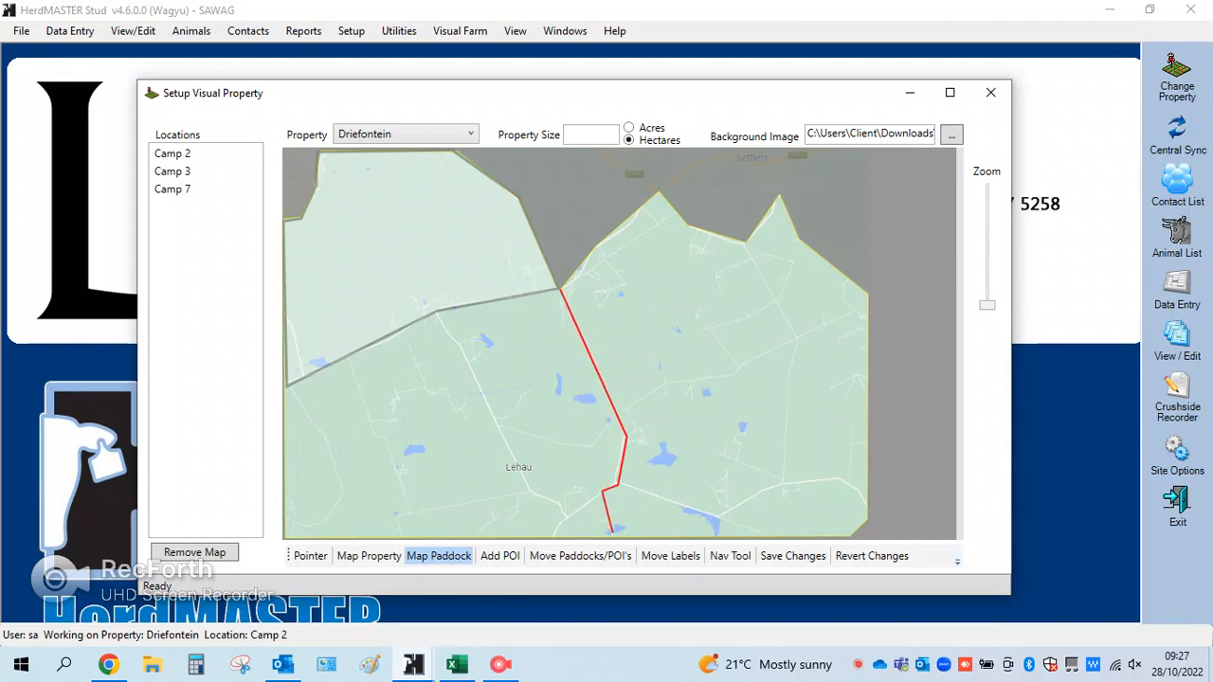
pyautogui.click(611, 537)
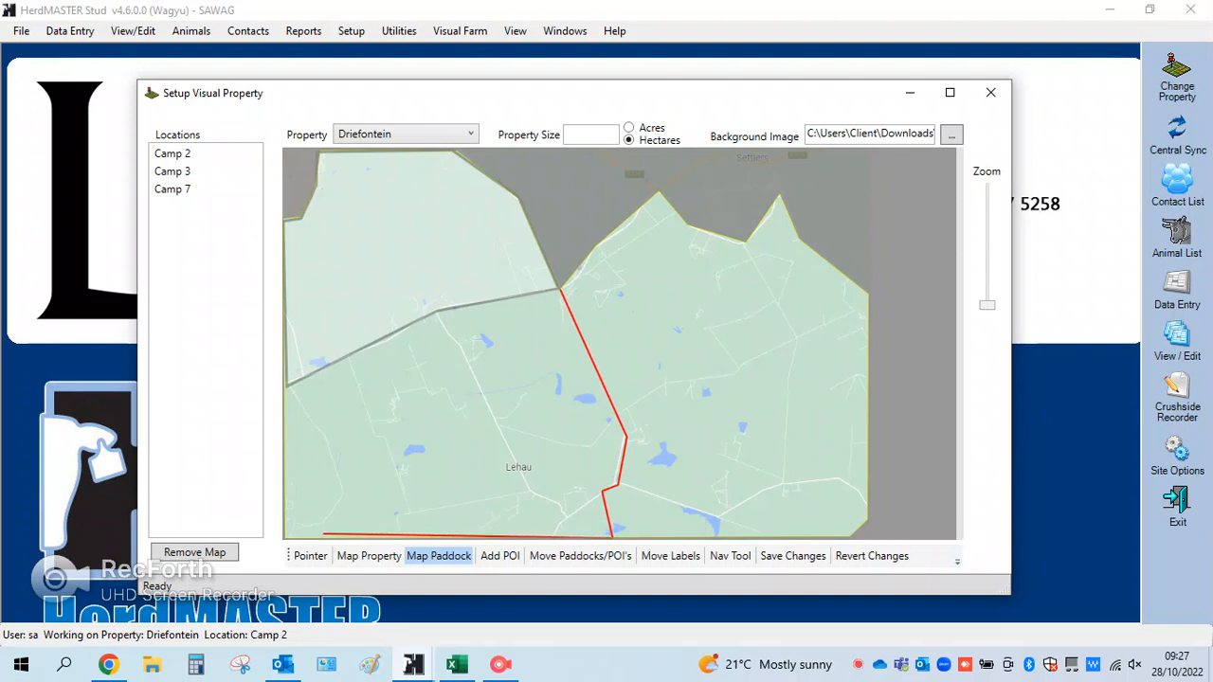
pyautogui.click(285, 537)
pyautogui.click(285, 387)
pyautogui.click(559, 288)
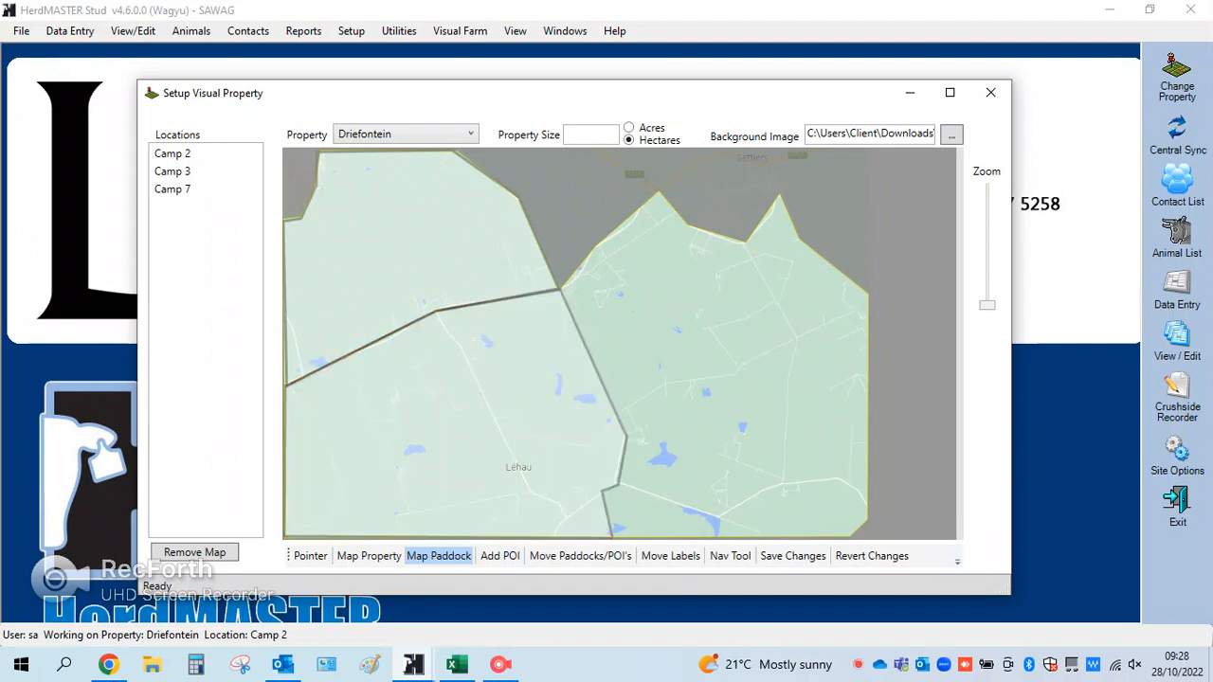
# Map a third paddock over the whole eastern part, following the property boundary and the southwest paddock's eastern edge
pyautogui.click(561, 289)
pyautogui.click(599, 243)
pyautogui.click(659, 194)
pyautogui.click(682, 220)
pyautogui.click(689, 227)
pyautogui.click(746, 242)
pyautogui.click(779, 197)
pyautogui.click(799, 238)
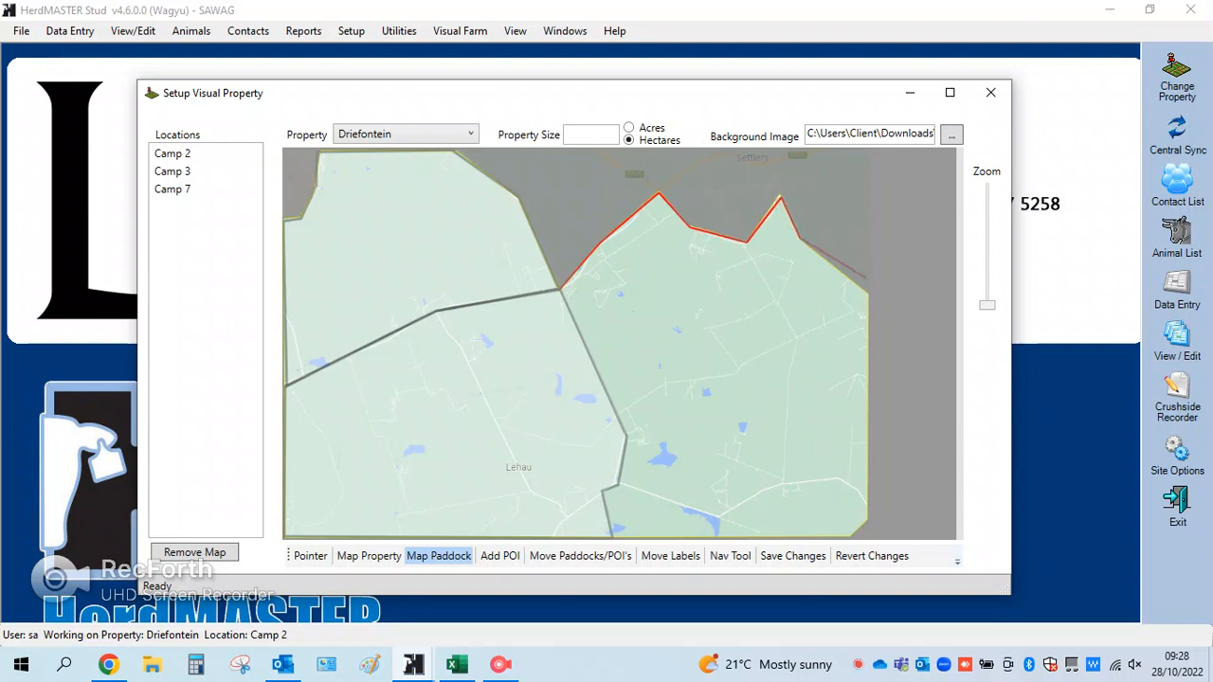
pyautogui.click(868, 295)
pyautogui.click(866, 520)
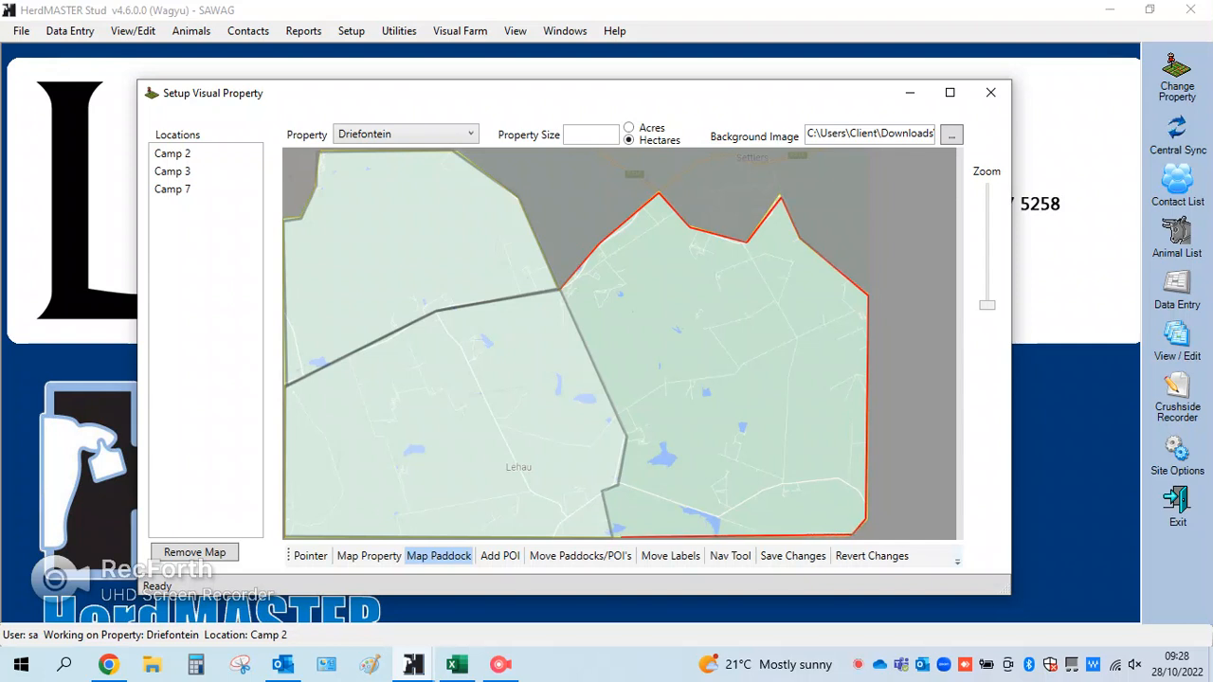
pyautogui.click(612, 535)
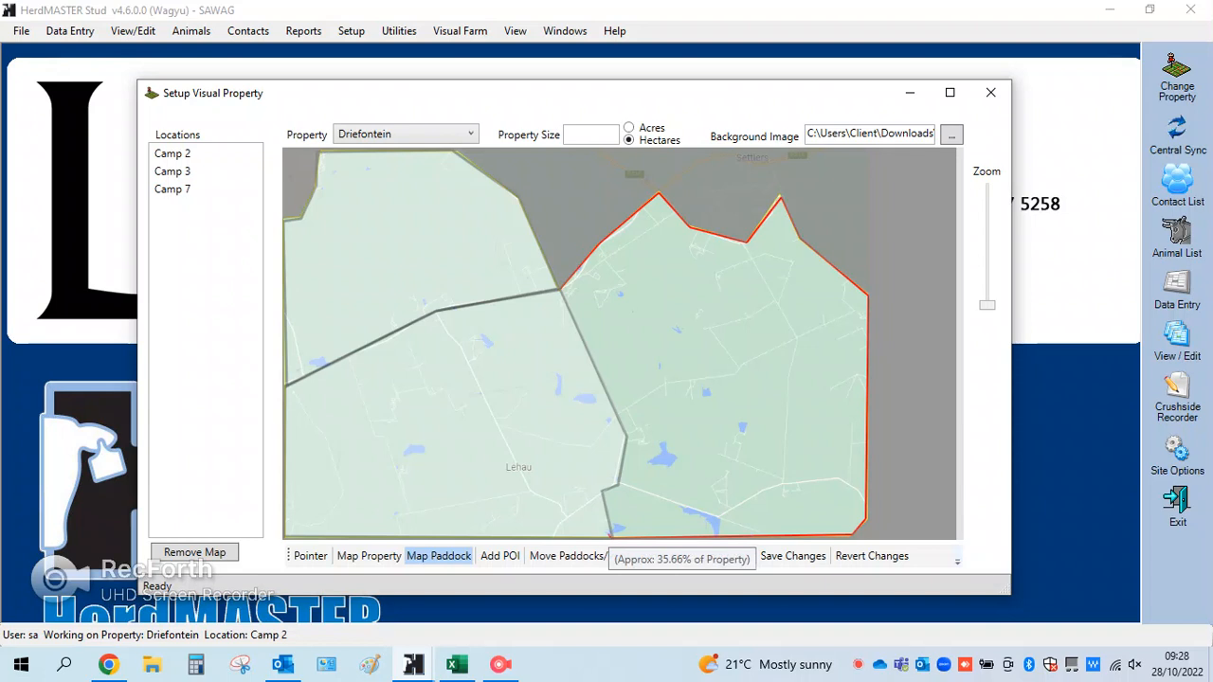
pyautogui.click(602, 490)
pyautogui.click(613, 484)
pyautogui.click(627, 434)
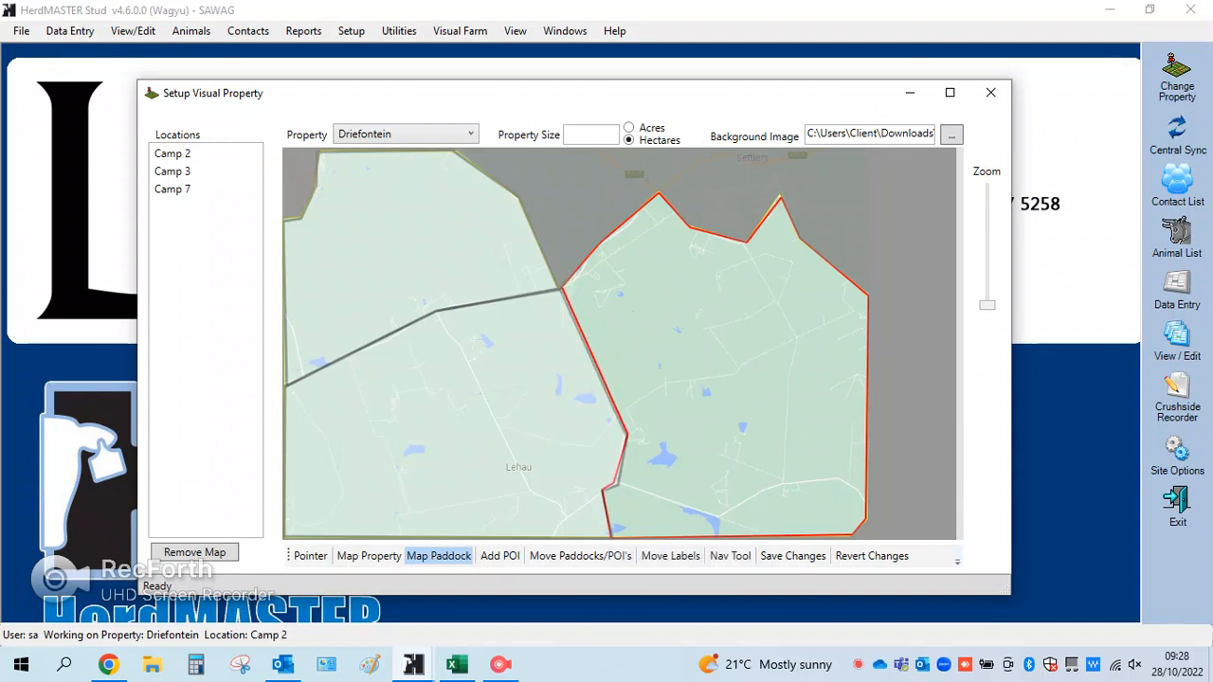
pyautogui.click(566, 282)
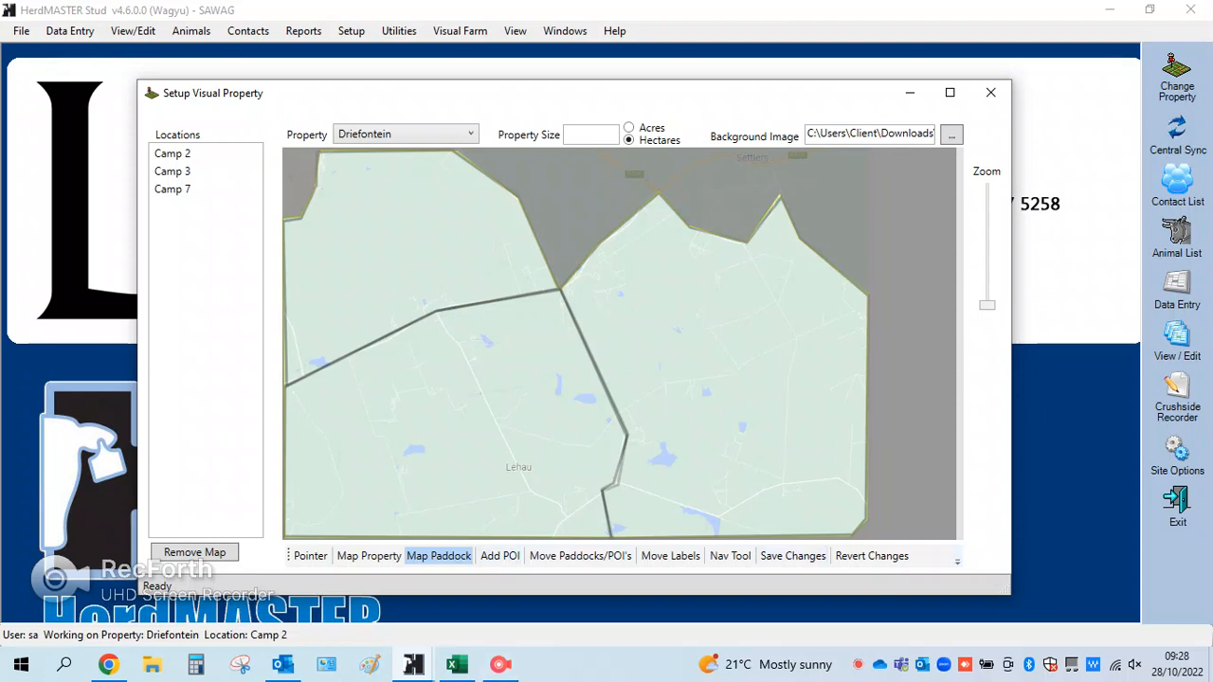
# Change the colour of the northwest paddock to red
pyautogui.rightClick(375, 243)
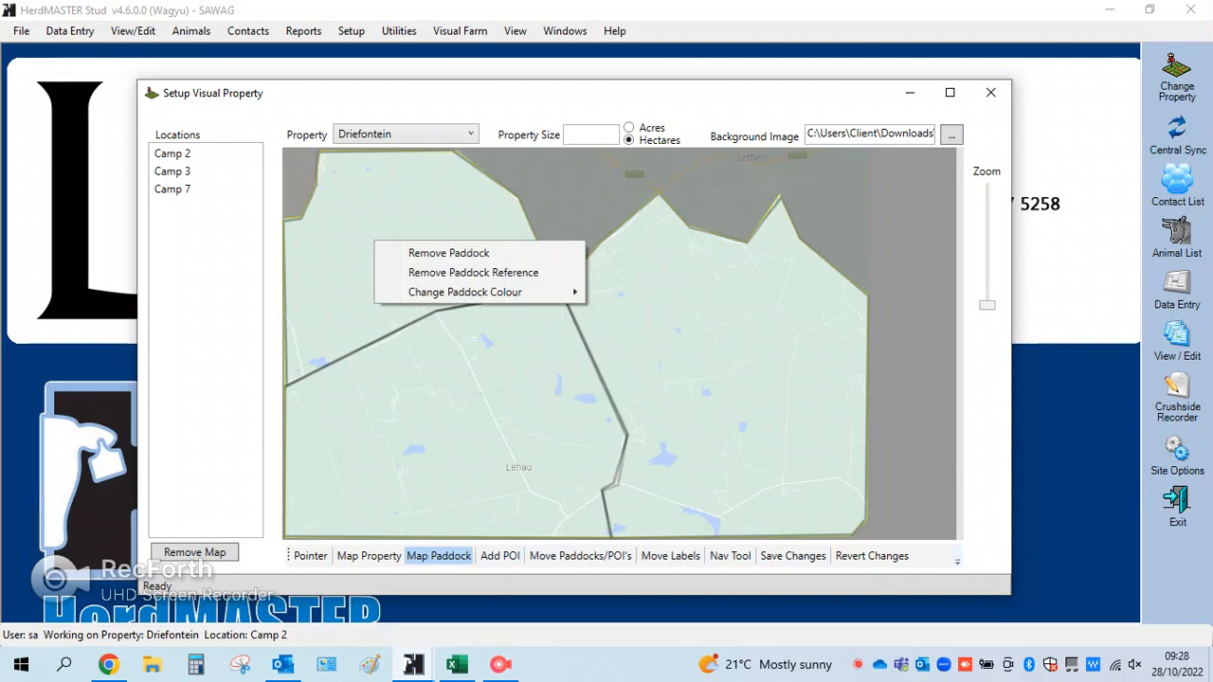
pyautogui.moveTo(464, 292)
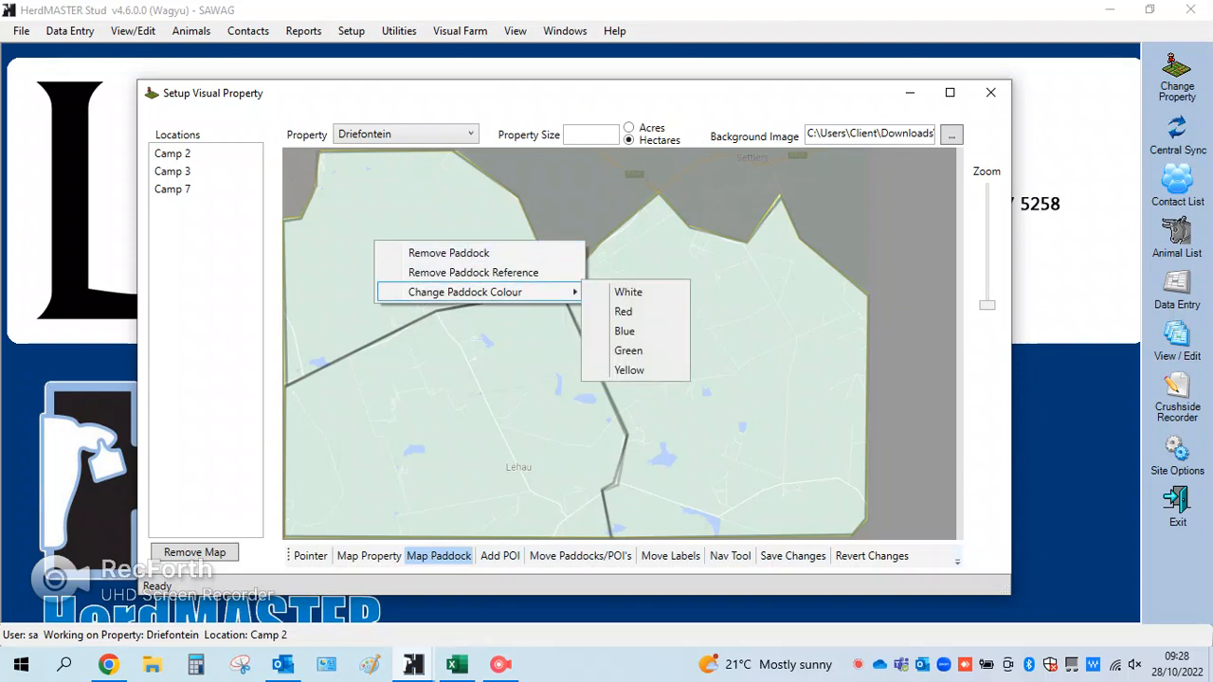
pyautogui.click(623, 311)
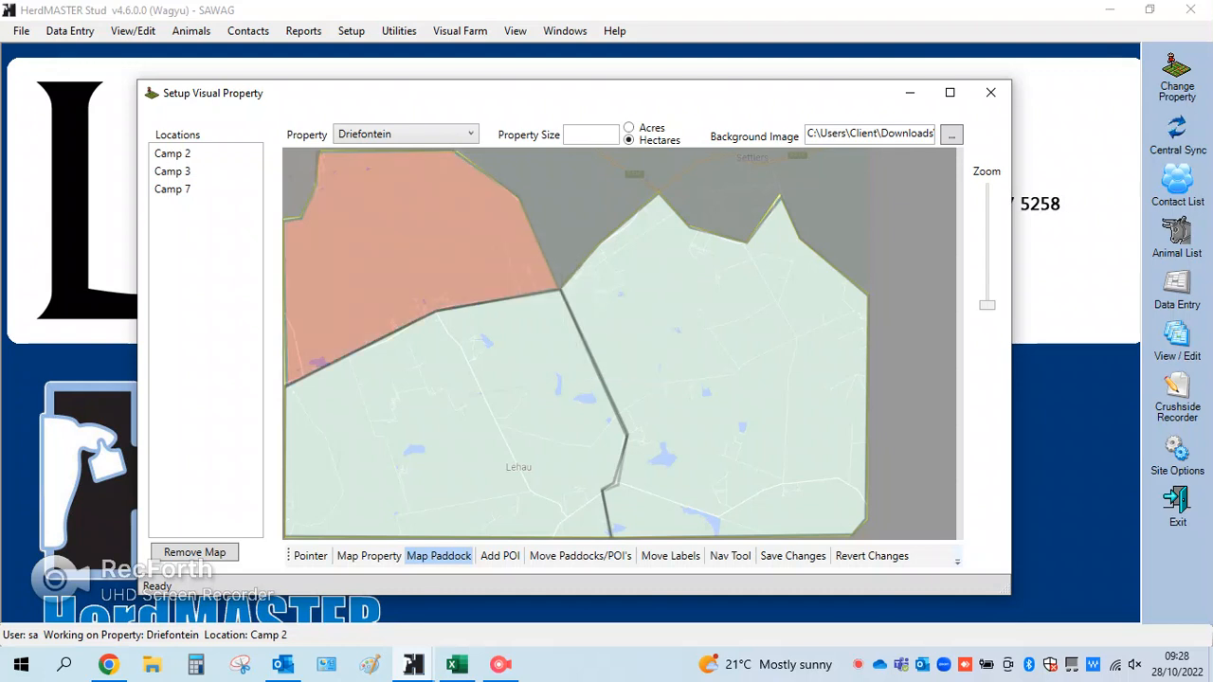
# Change the colour of the southwest paddock to blue and of the eastern paddock to green
pyautogui.rightClick(463, 387)
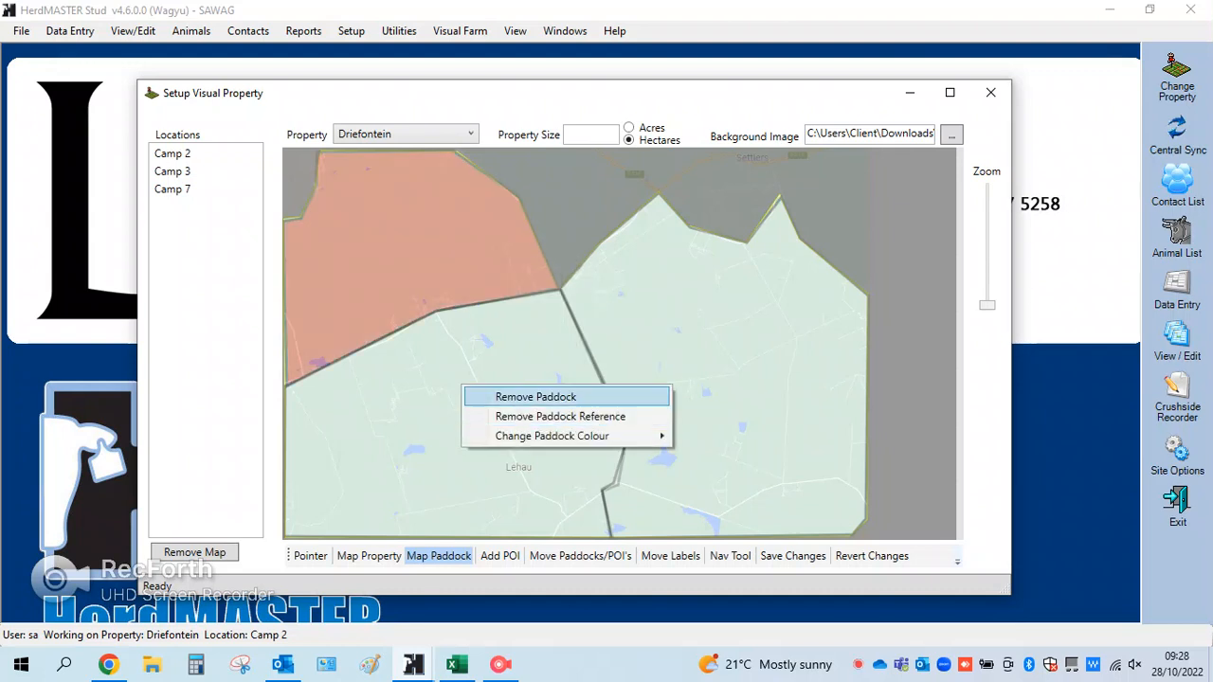
pyautogui.moveTo(550, 436)
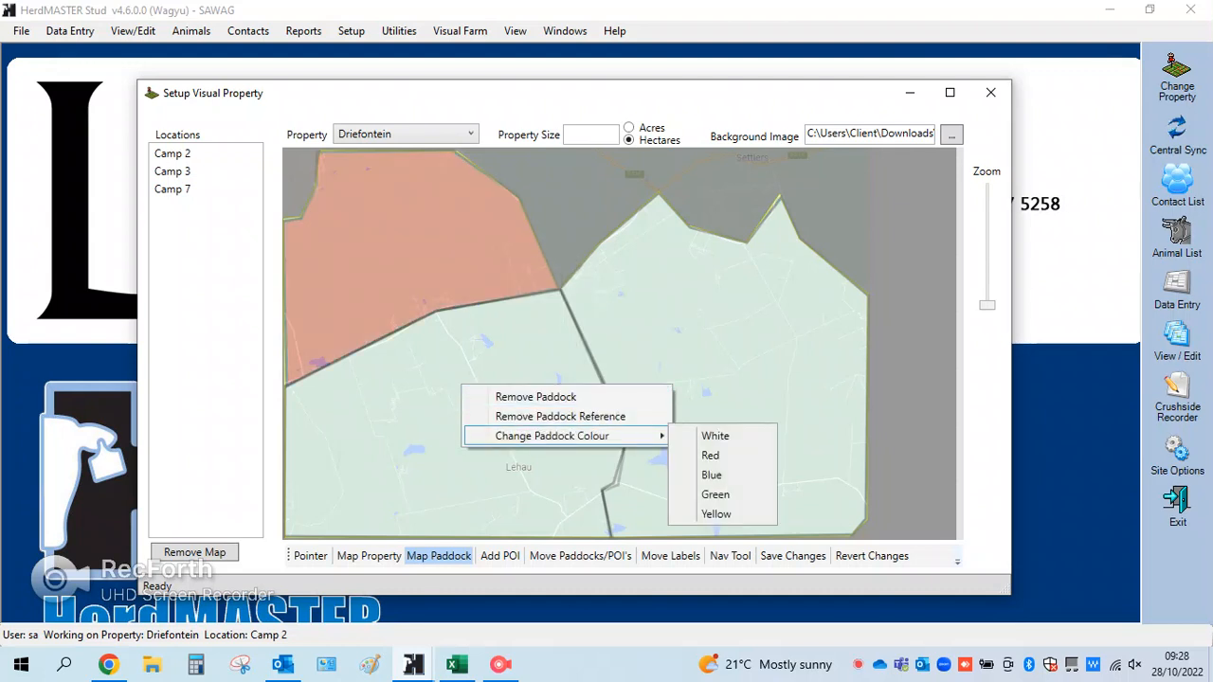
pyautogui.click(720, 475)
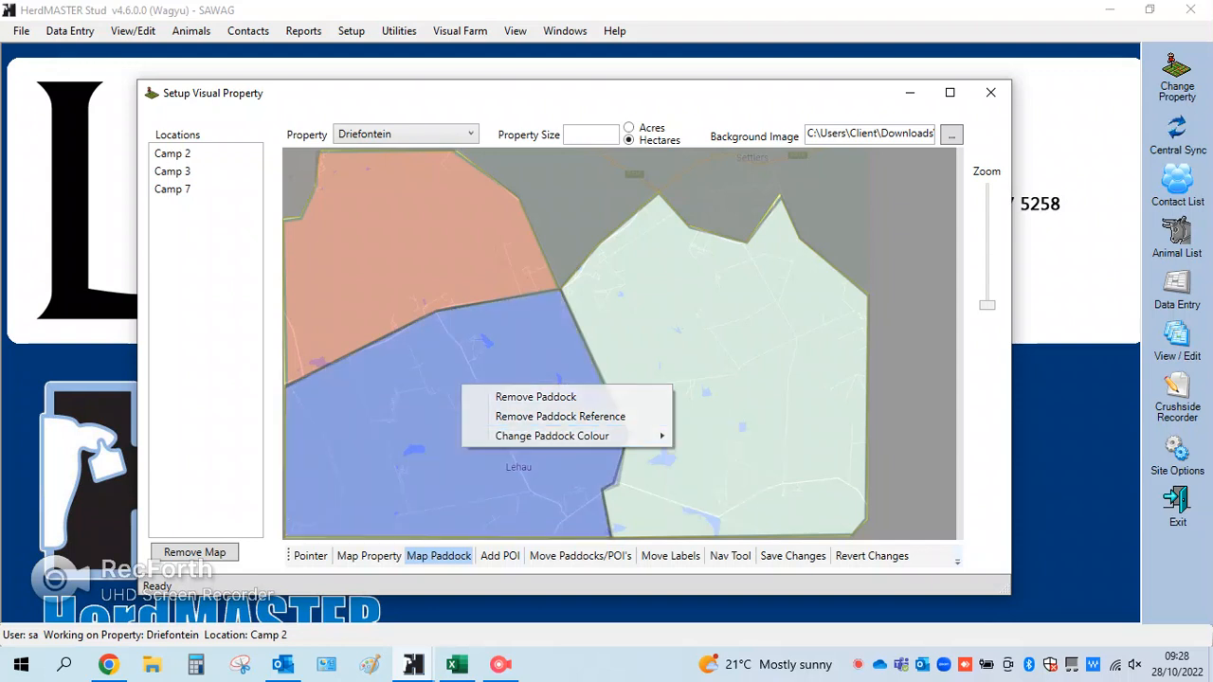
pyautogui.rightClick(755, 354)
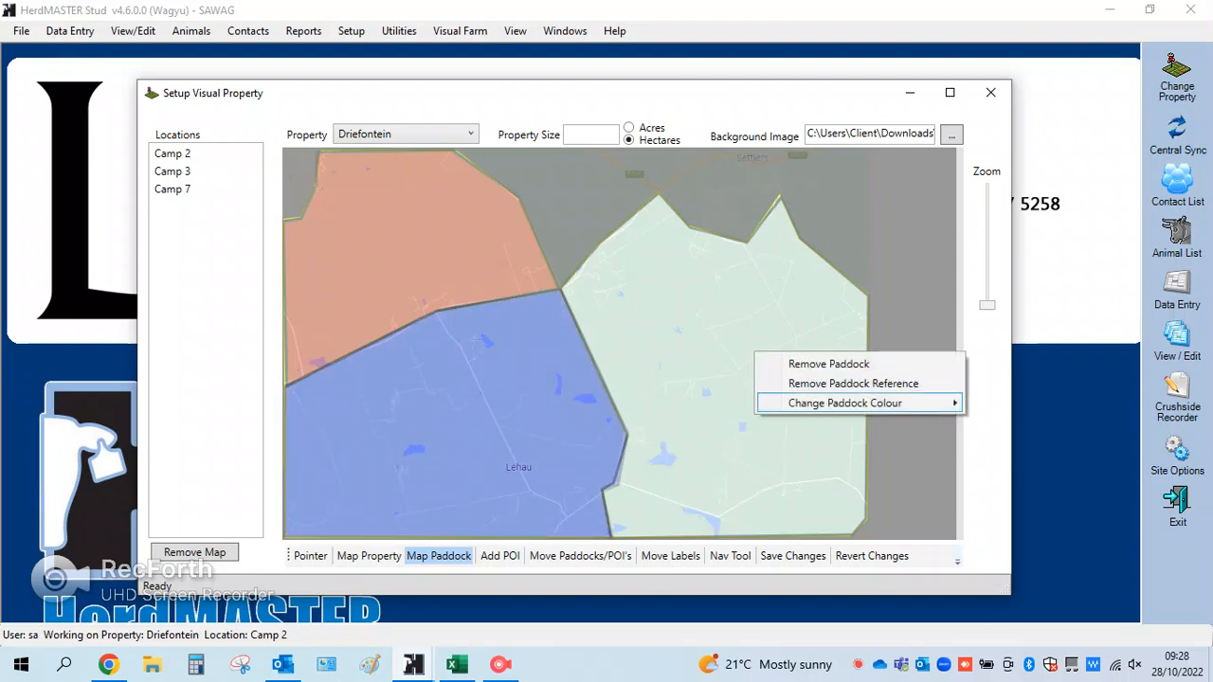
pyautogui.moveTo(853, 403)
pyautogui.click(1008, 462)
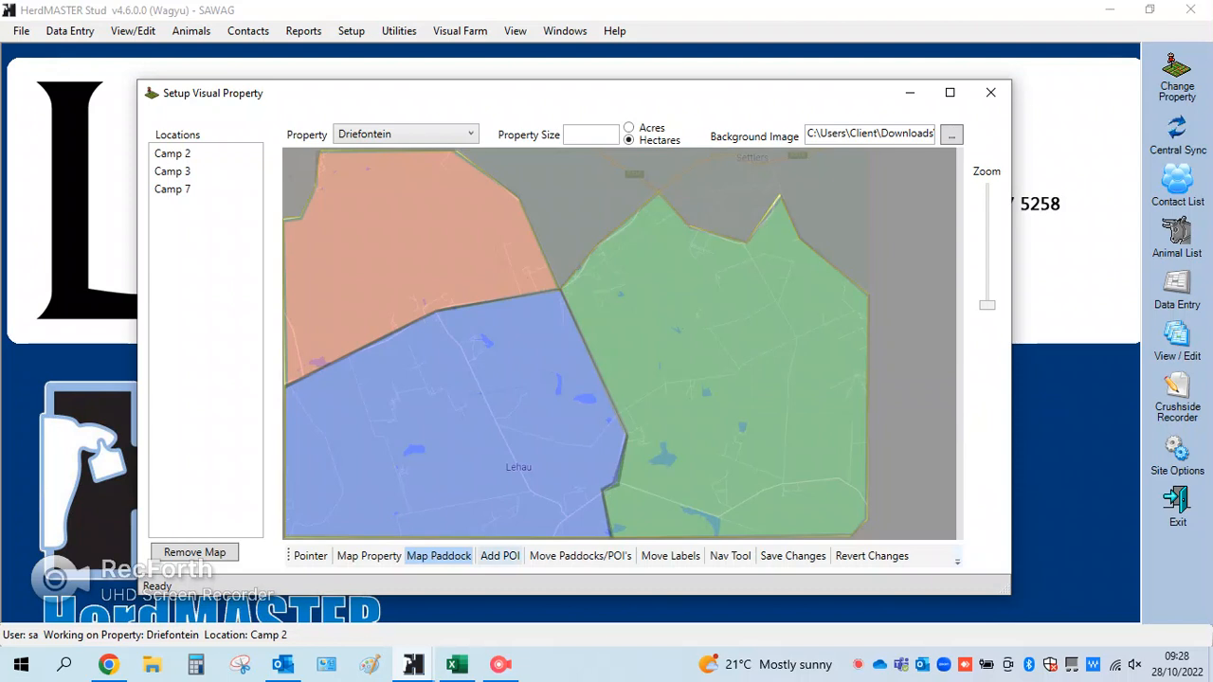
# Add a dark blue point of interest in the southwest paddock, a red one in the northwest and a yellow one in the east
pyautogui.click(500, 555)
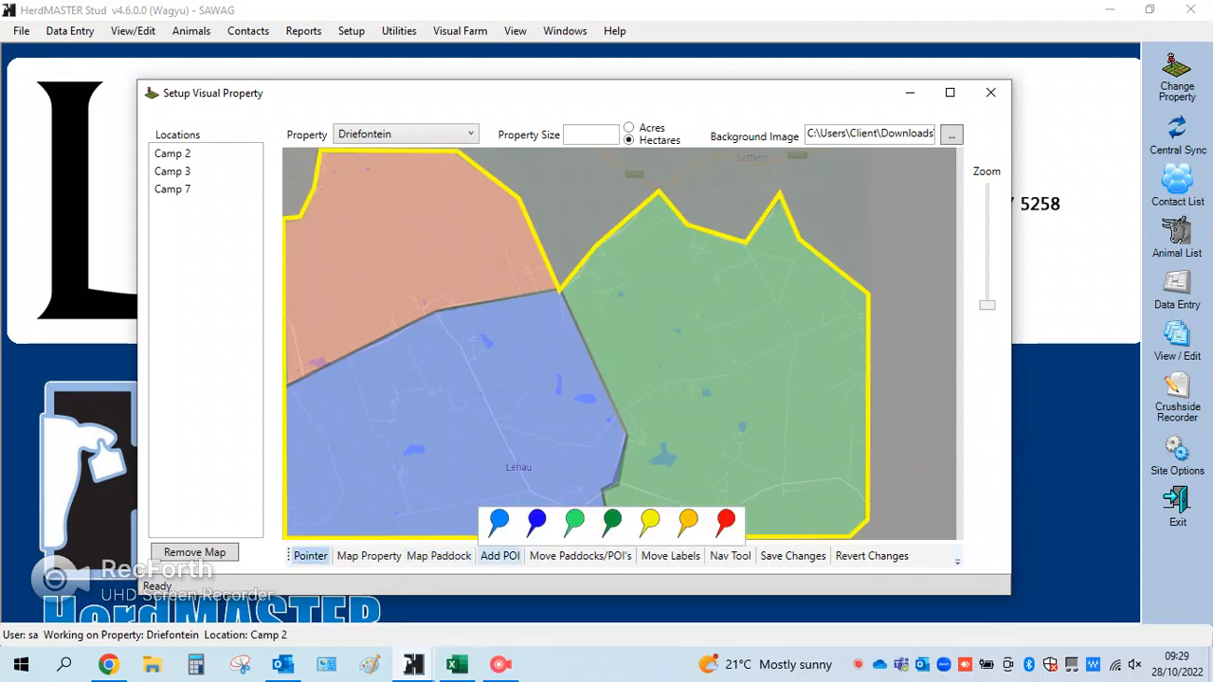
pyautogui.moveTo(536, 522); pyautogui.dragTo(414, 412)
pyautogui.click(500, 555)
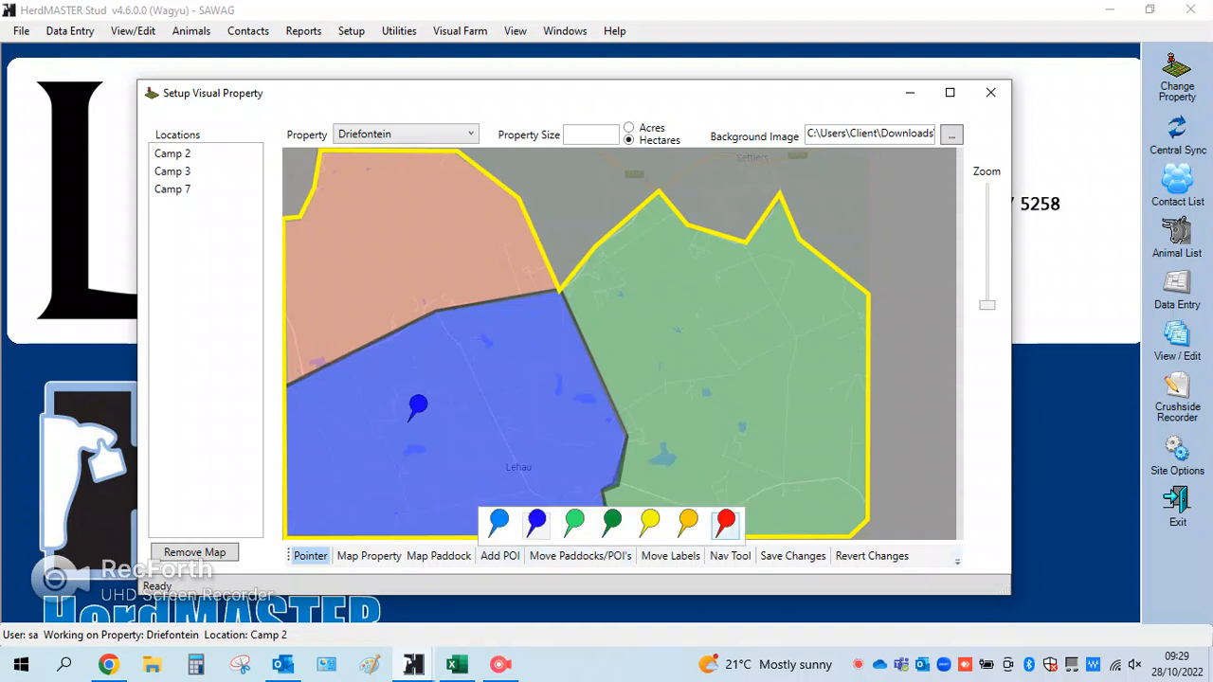
pyautogui.moveTo(733, 500); pyautogui.dragTo(398, 242)
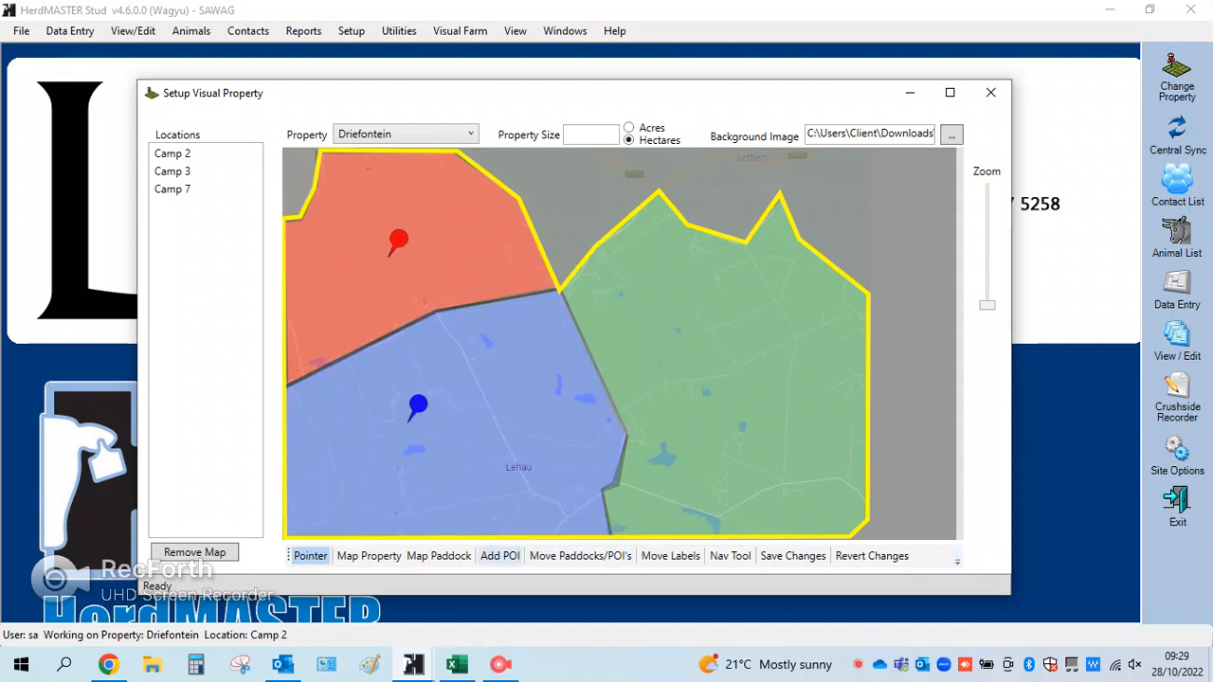
pyautogui.click(499, 556)
pyautogui.moveTo(649, 520); pyautogui.dragTo(705, 387)
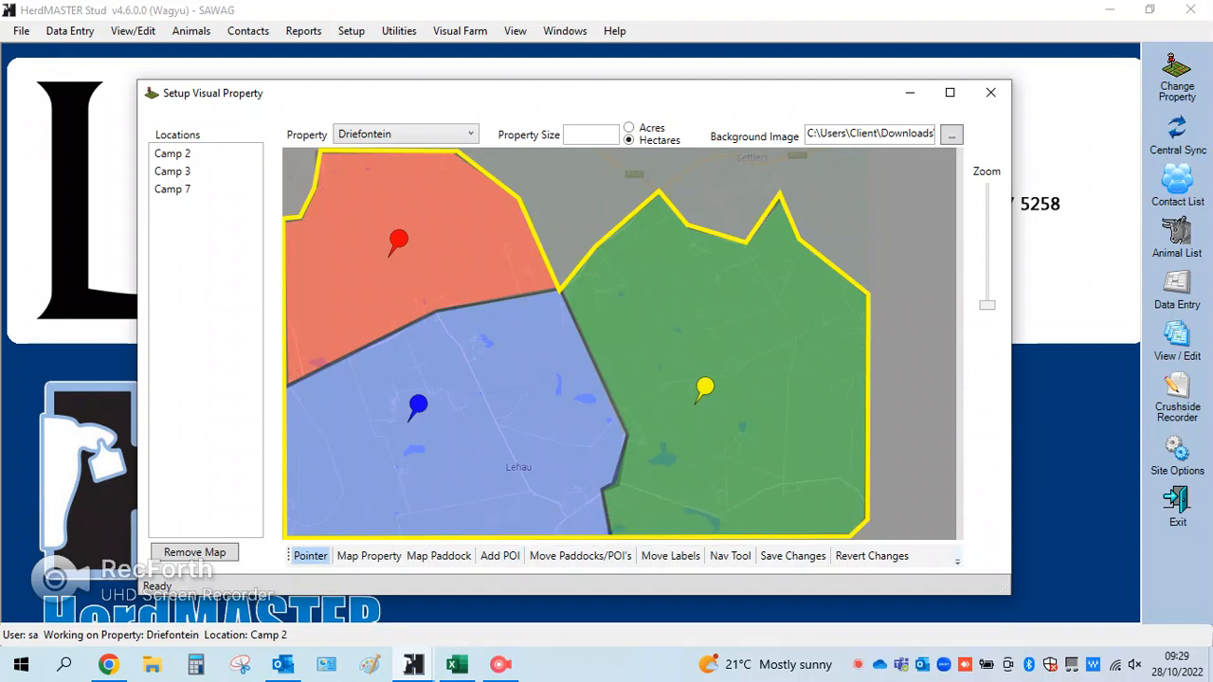
# Set the description of the red point of interest to "Bull site"
pyautogui.rightClick(399, 240)
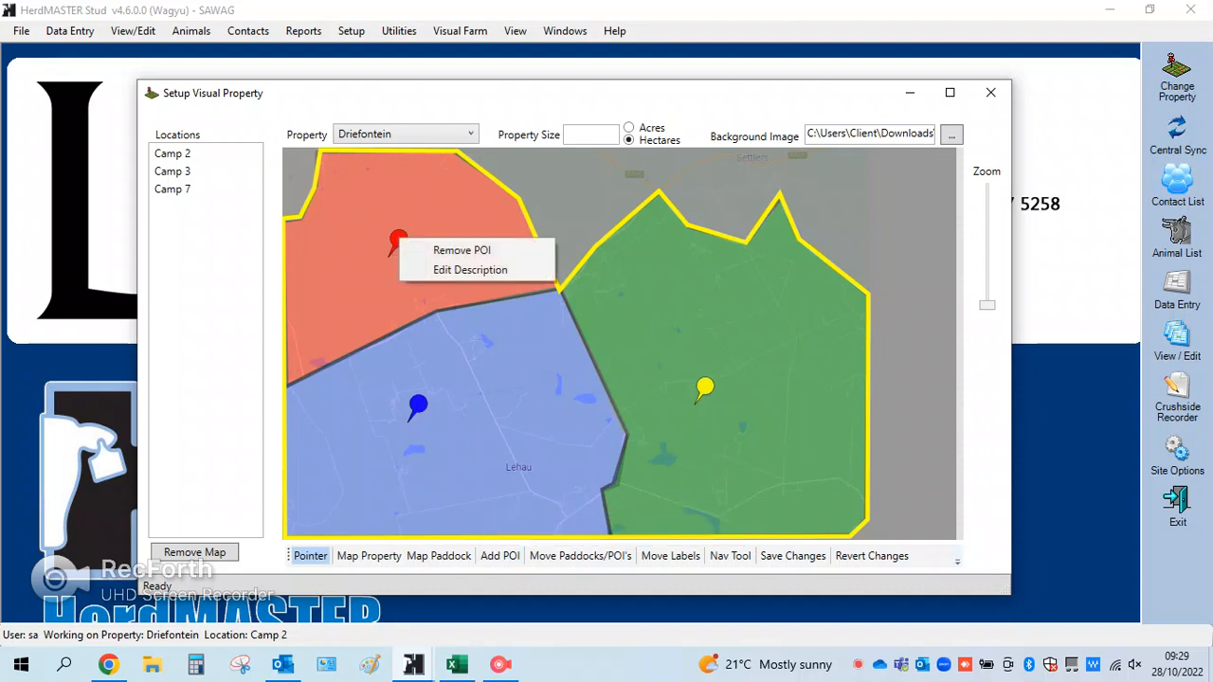
pyautogui.press('Return')
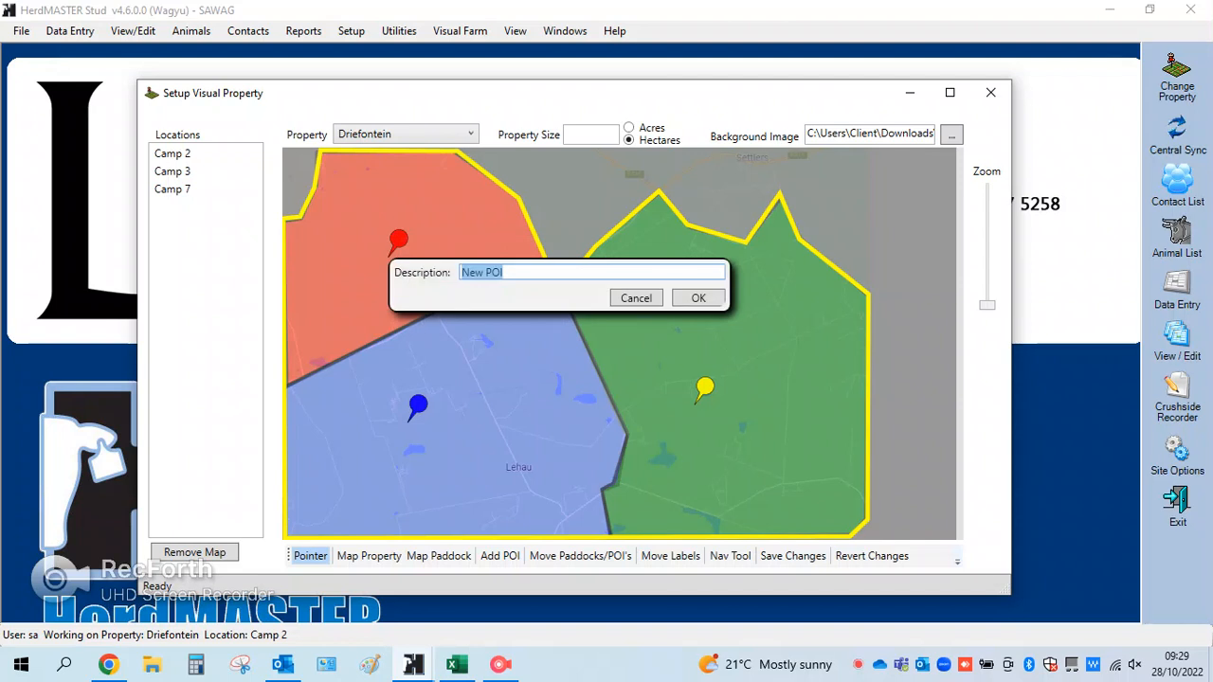
pyautogui.write('Bull site')
pyautogui.press('Return')
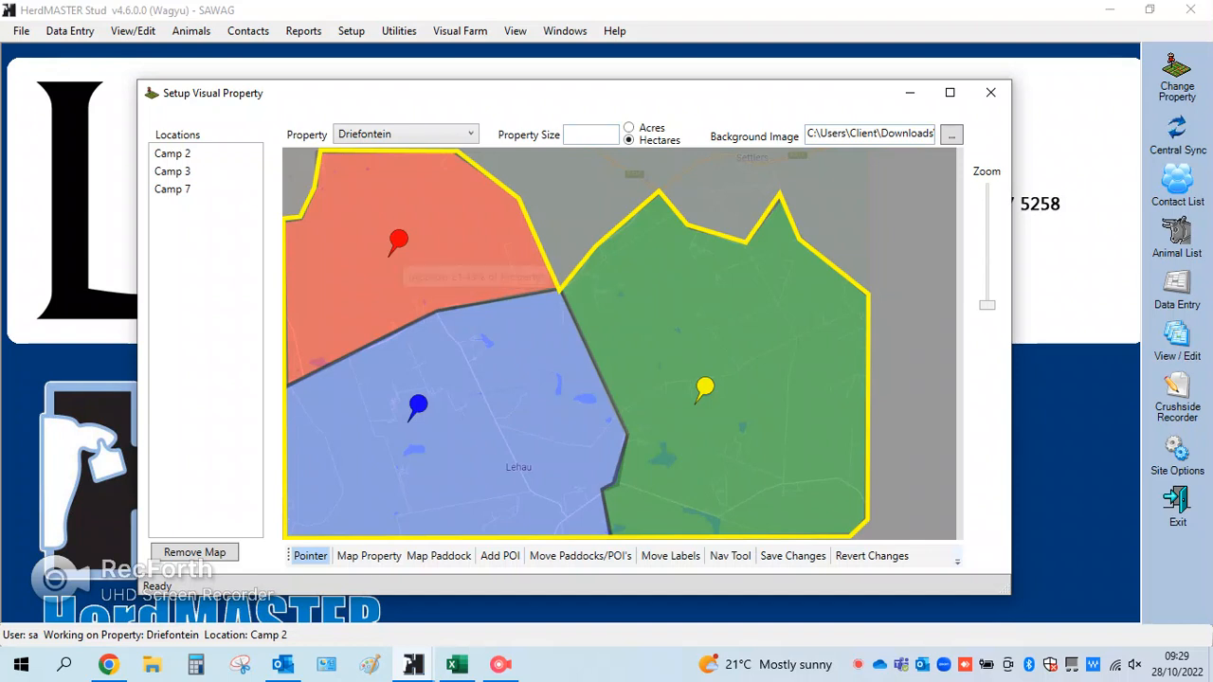
# Set the description of the blue point of interest to "Testing site"
pyautogui.rightClick(418, 406)
pyautogui.click(487, 435)
pyautogui.write('Testing site')
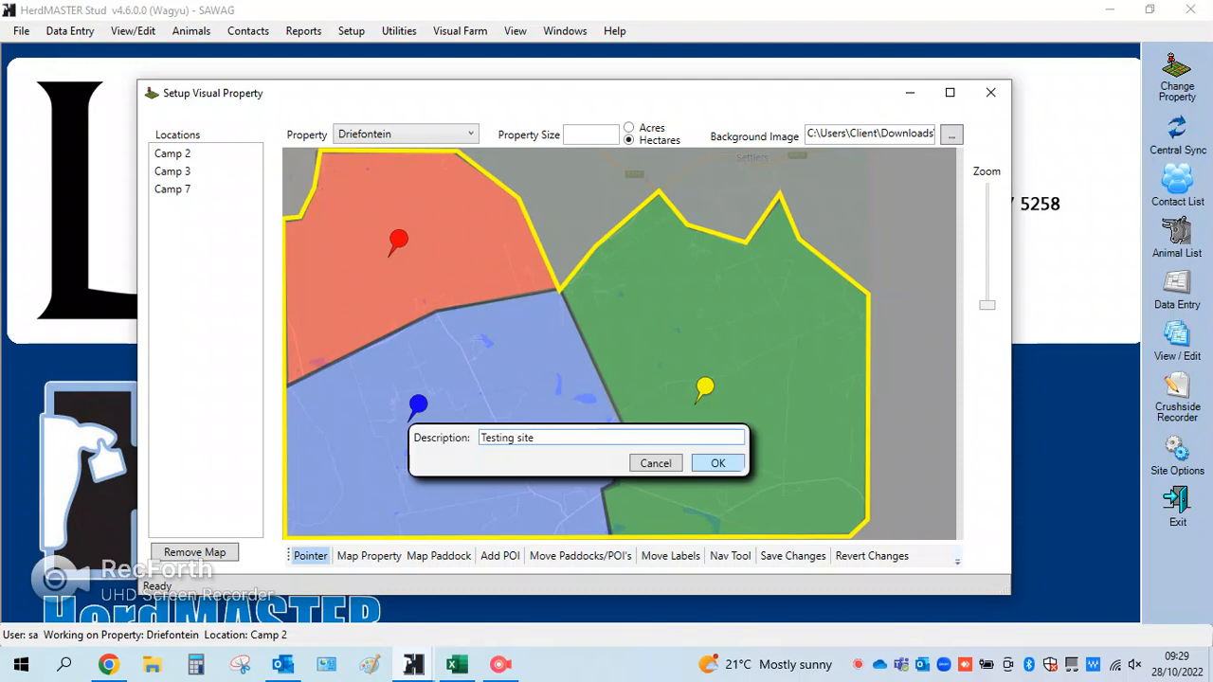
pyautogui.click(718, 462)
# Set the description of the yellow point of interest to "Calves"
pyautogui.rightClick(707, 390)
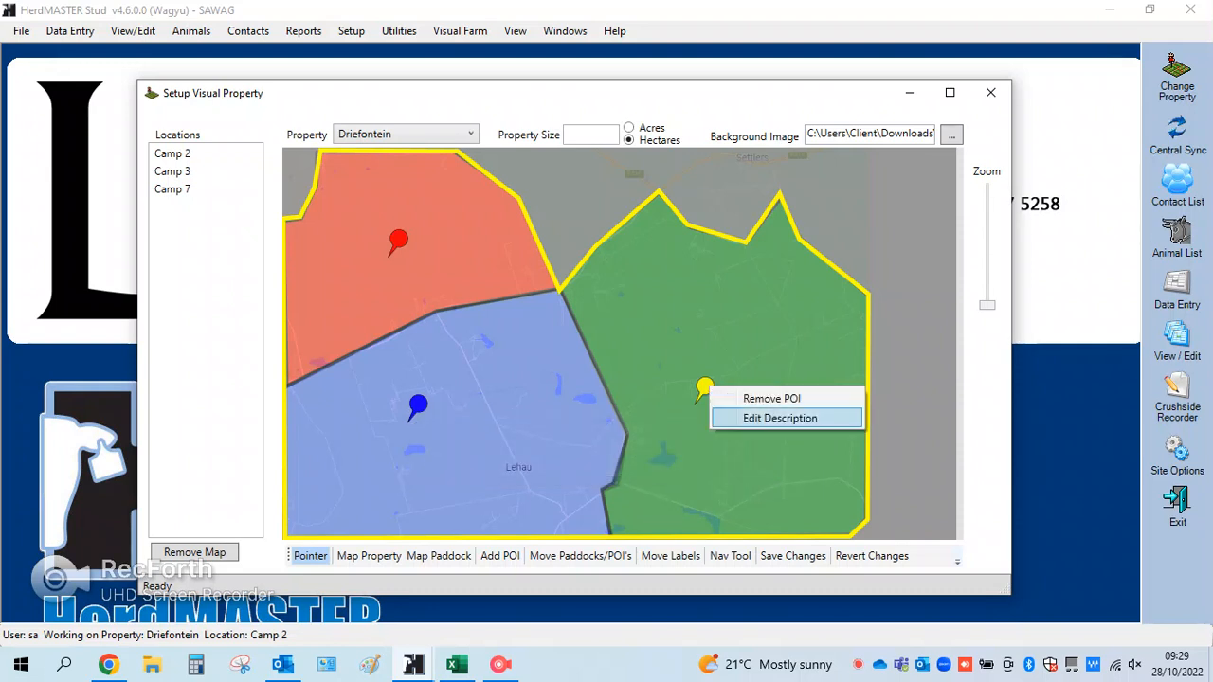
pyautogui.click(779, 418)
pyautogui.write('Calves')
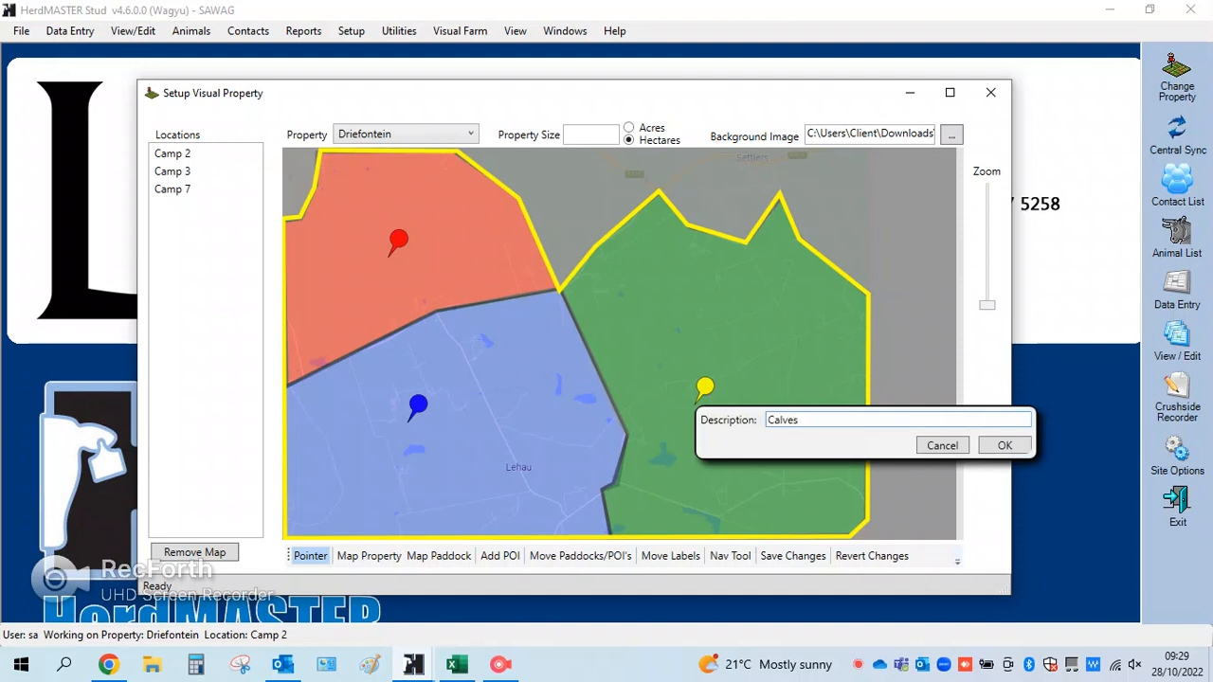
pyautogui.press('Return')
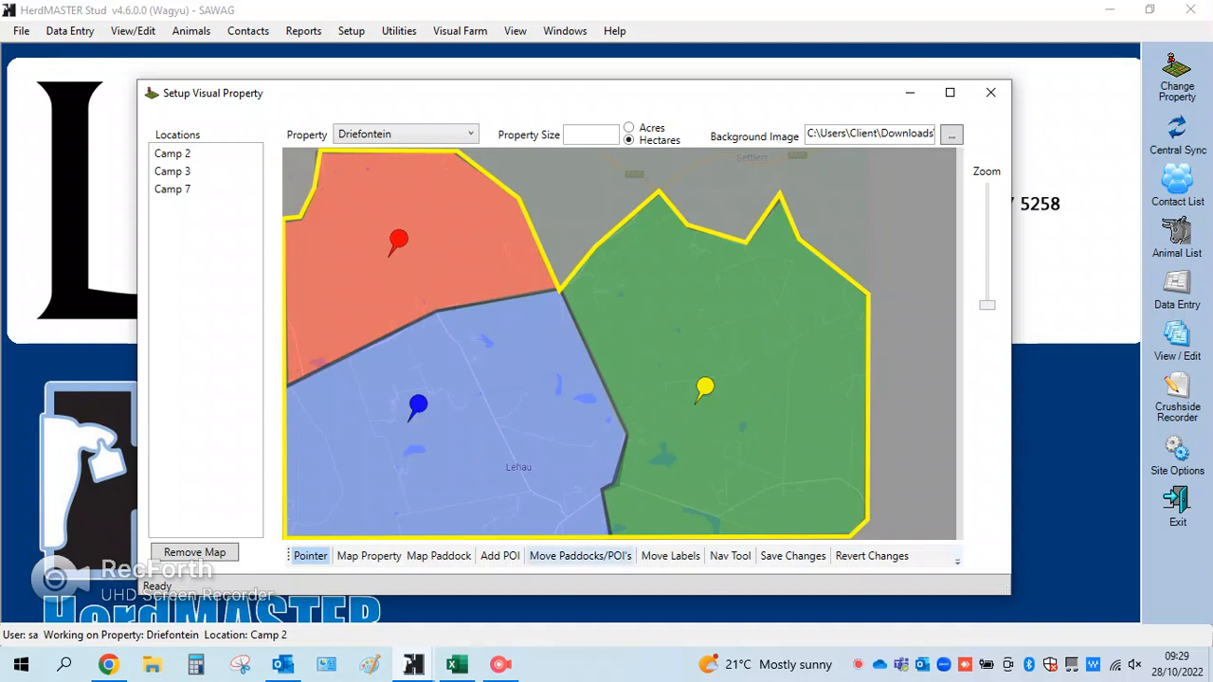
# Assign location Camp 2 to the eastern paddock, Camp 3 to the southwest paddock and Camp 7 to the northwest paddock
pyautogui.click(580, 556)
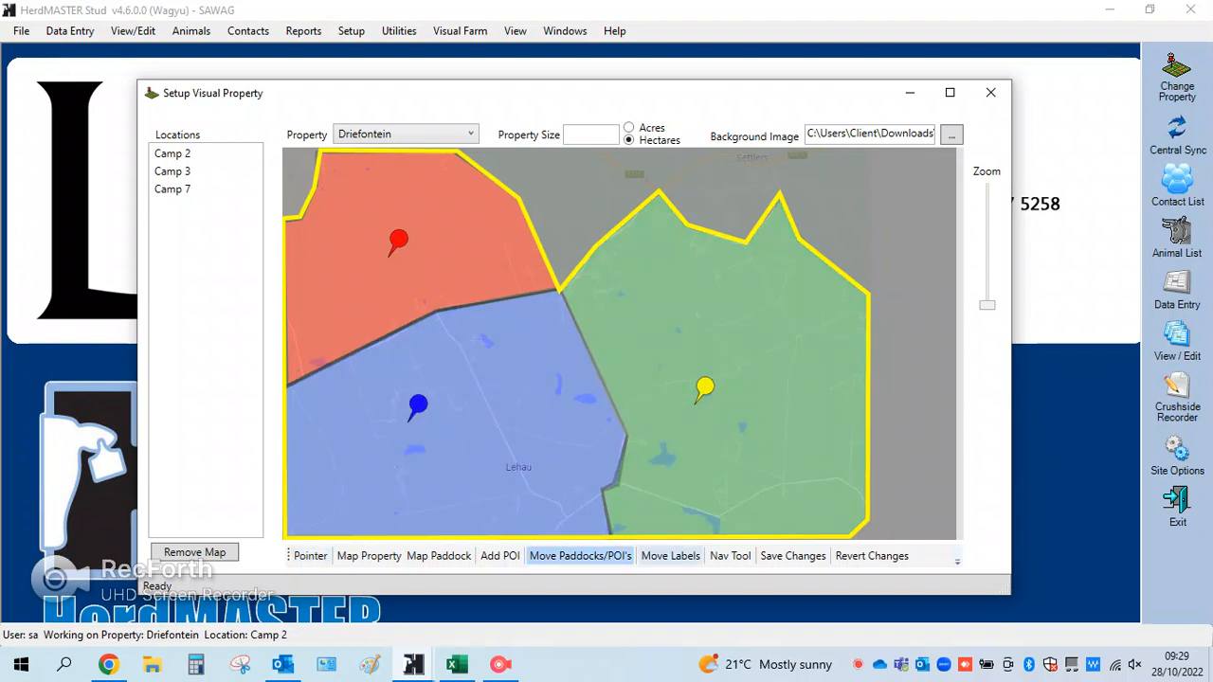
pyautogui.click(669, 556)
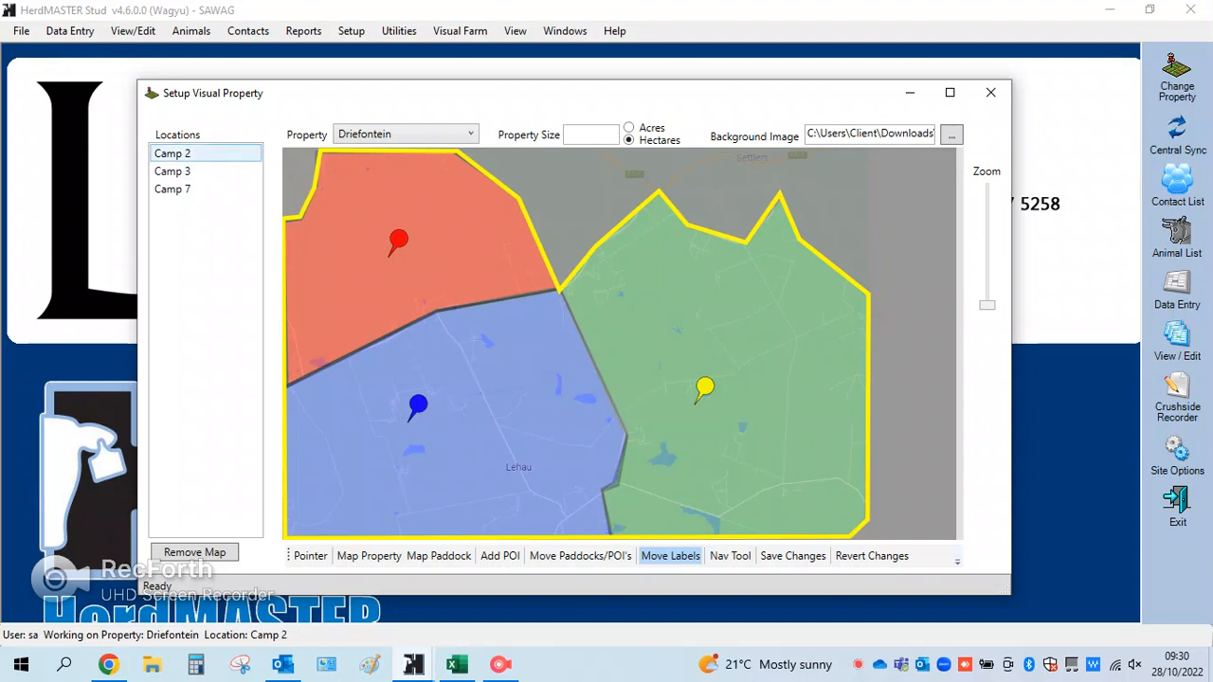
pyautogui.moveTo(177, 154); pyautogui.dragTo(755, 339)
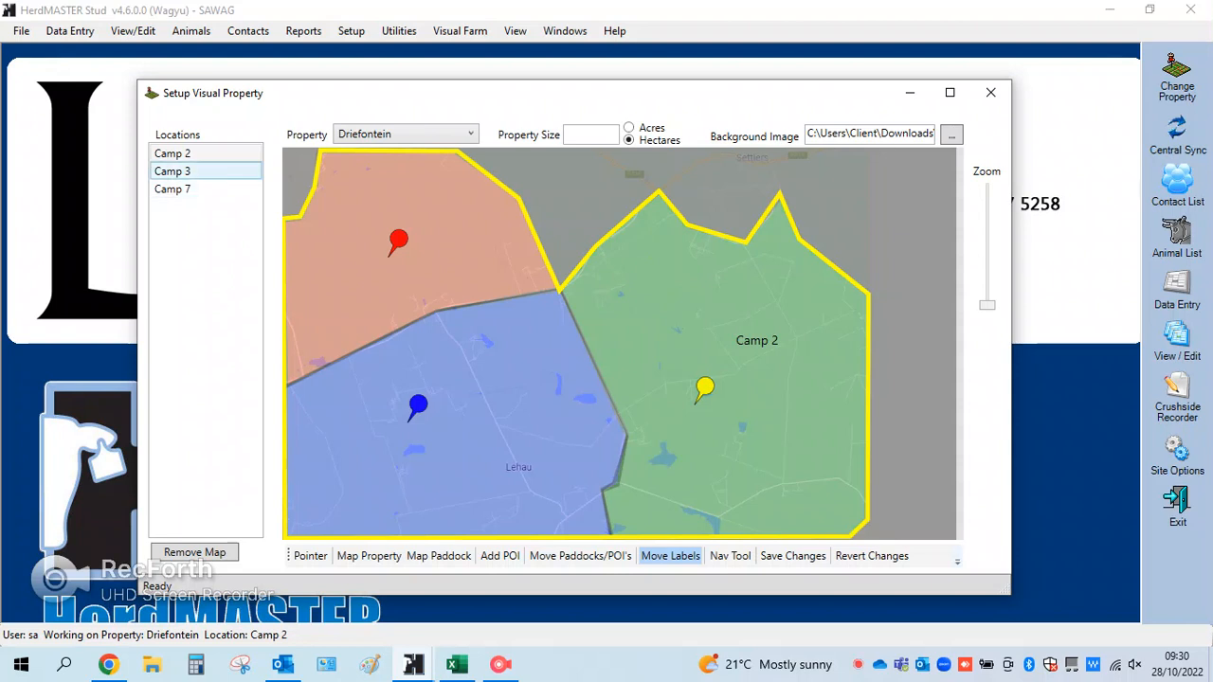
pyautogui.moveTo(173, 171); pyautogui.dragTo(448, 249)
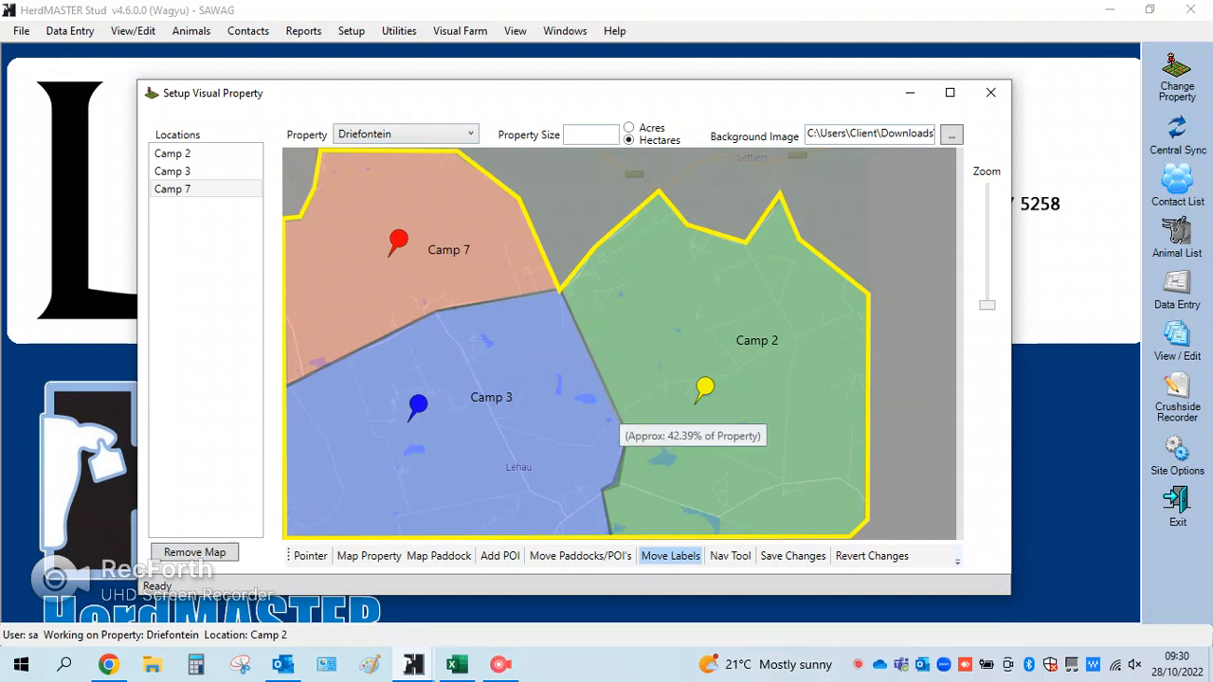
# Set the property size to 300 hectares and close the visual property setup
pyautogui.write('300')
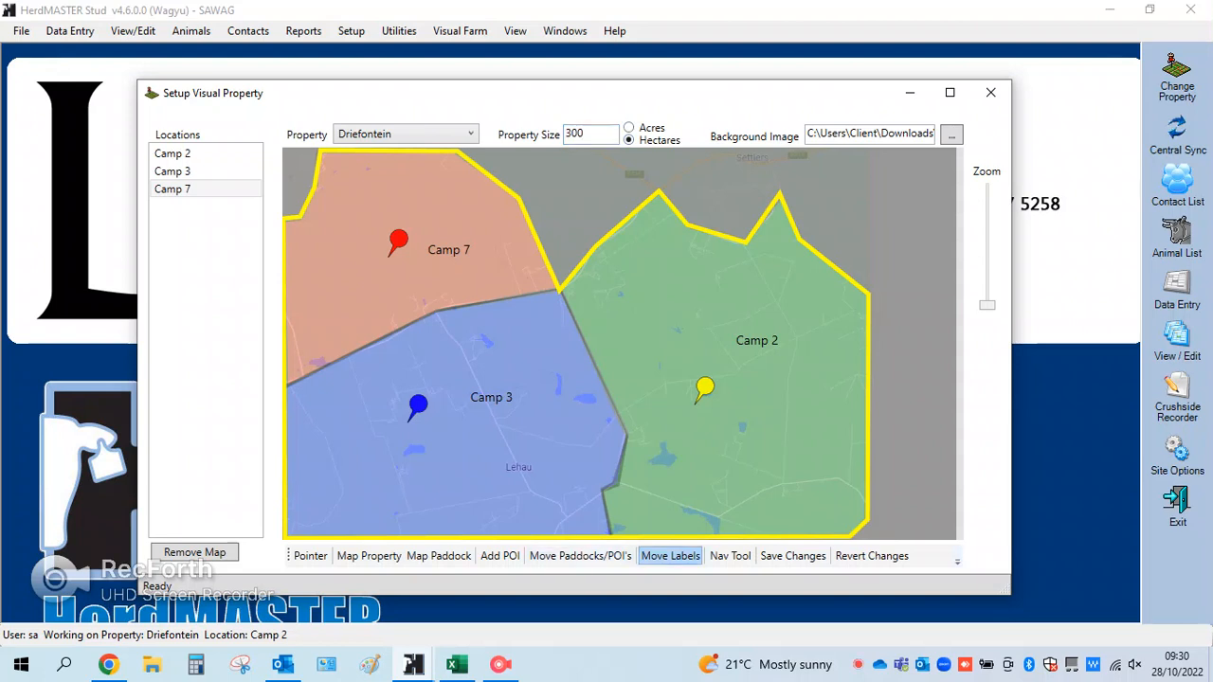
pyautogui.rightClick(656, 320)
pyautogui.click(607, 296)
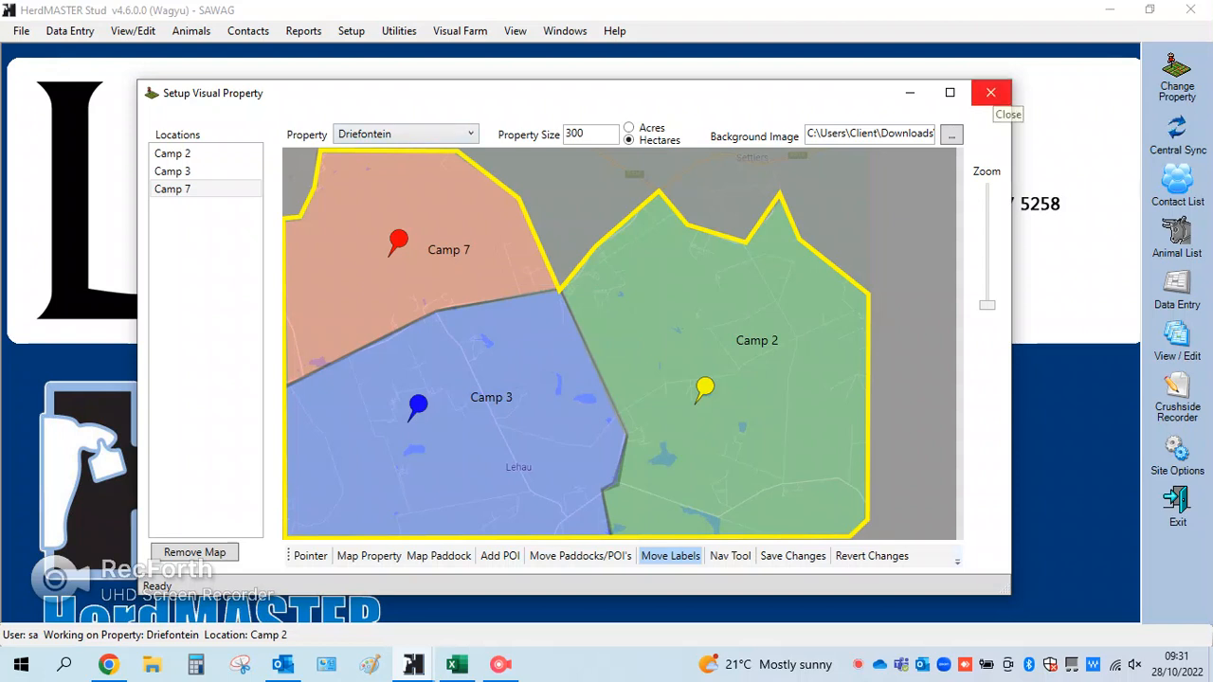
pyautogui.click(991, 92)
# Show the animal list and start movement data entry with the Visual Movement Tool
pyautogui.click(1177, 232)
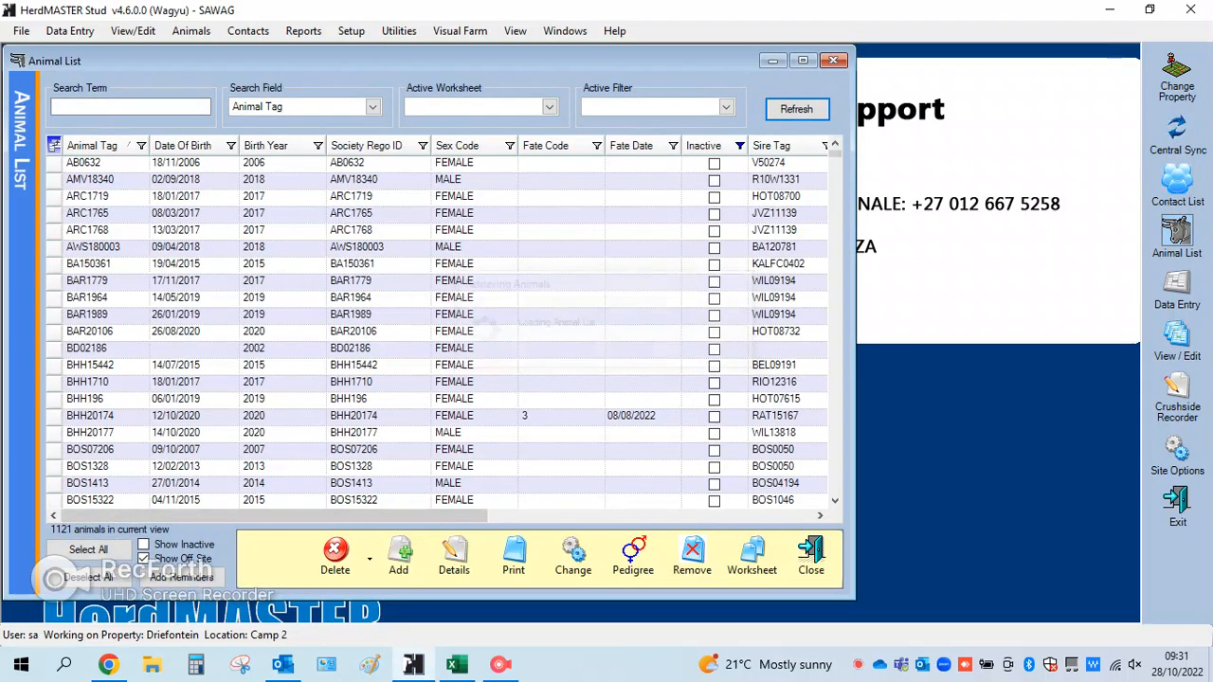
pyautogui.click(69, 30)
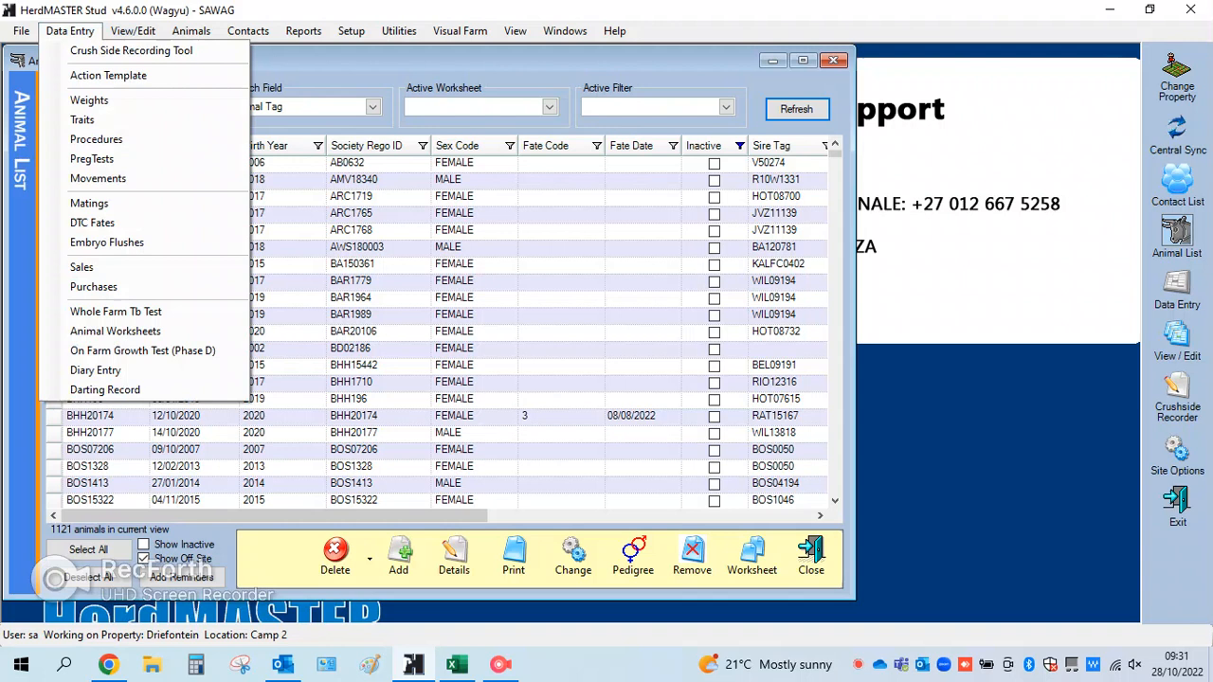
pyautogui.click(98, 178)
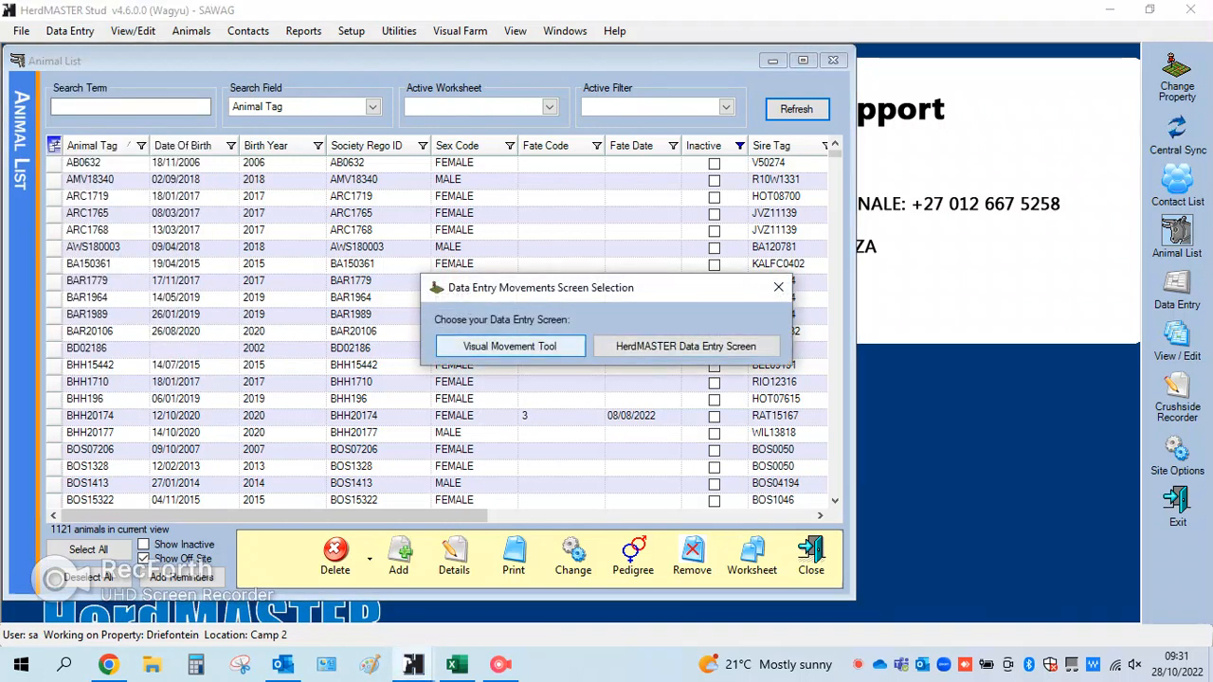
pyautogui.click(510, 347)
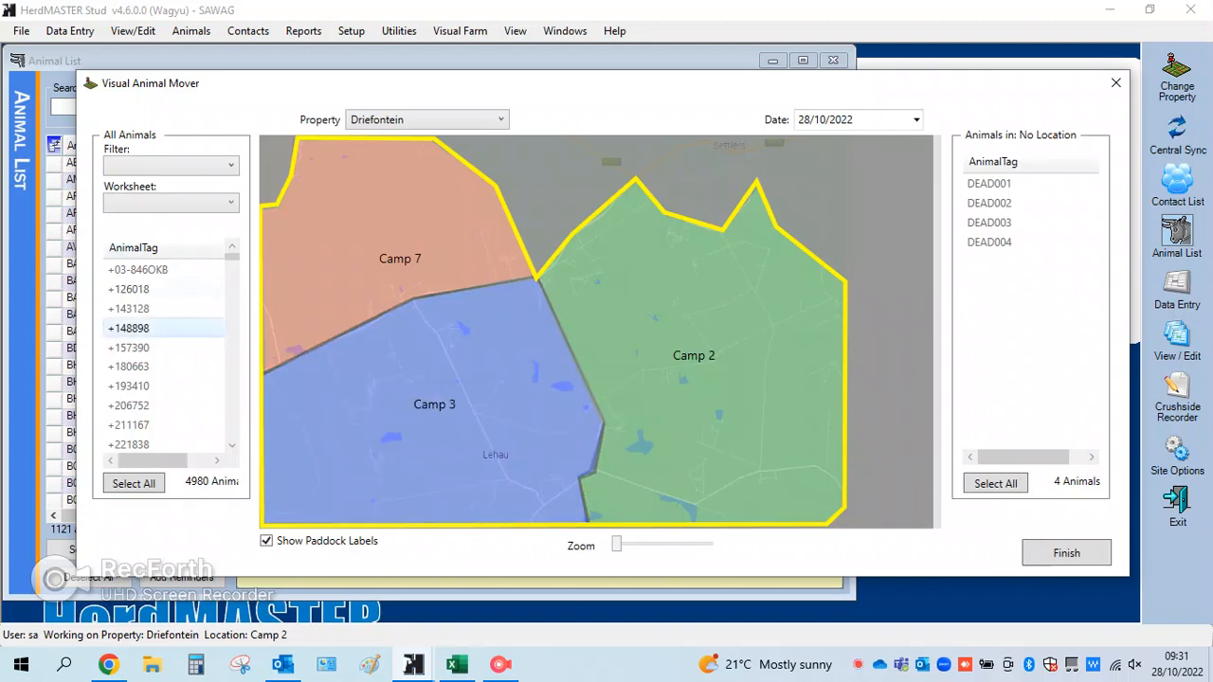
# Look through the available animals and restrict them to the Matings worksheet
pyautogui.scroll(-9, 166, 425)
pyautogui.scroll(5, 166, 358)
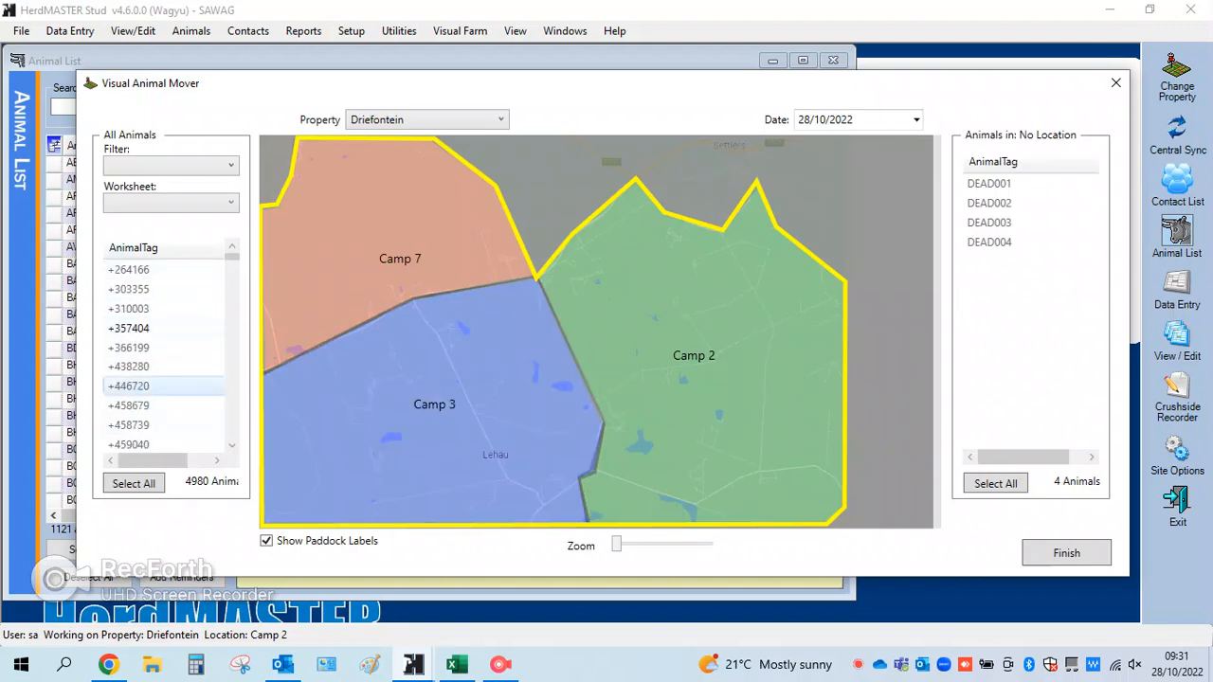
pyautogui.scroll(-1, 166, 357)
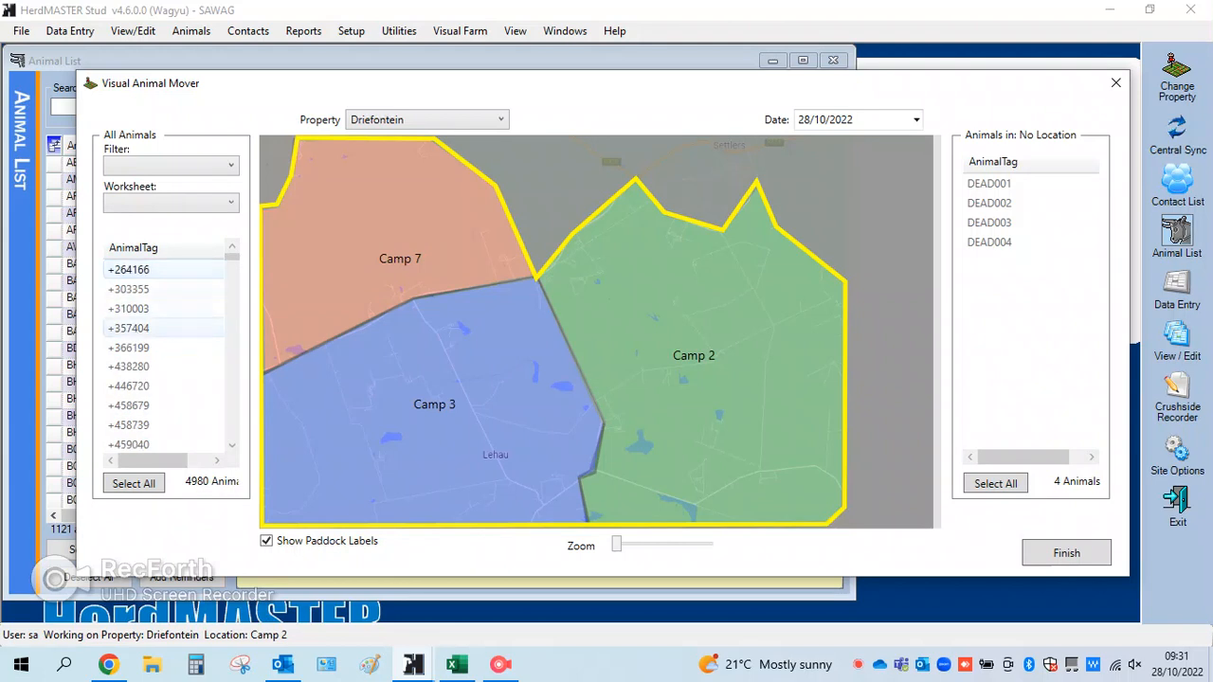
pyautogui.click(231, 166)
pyautogui.click(230, 202)
pyautogui.click(230, 203)
pyautogui.scroll(-1, 163, 366)
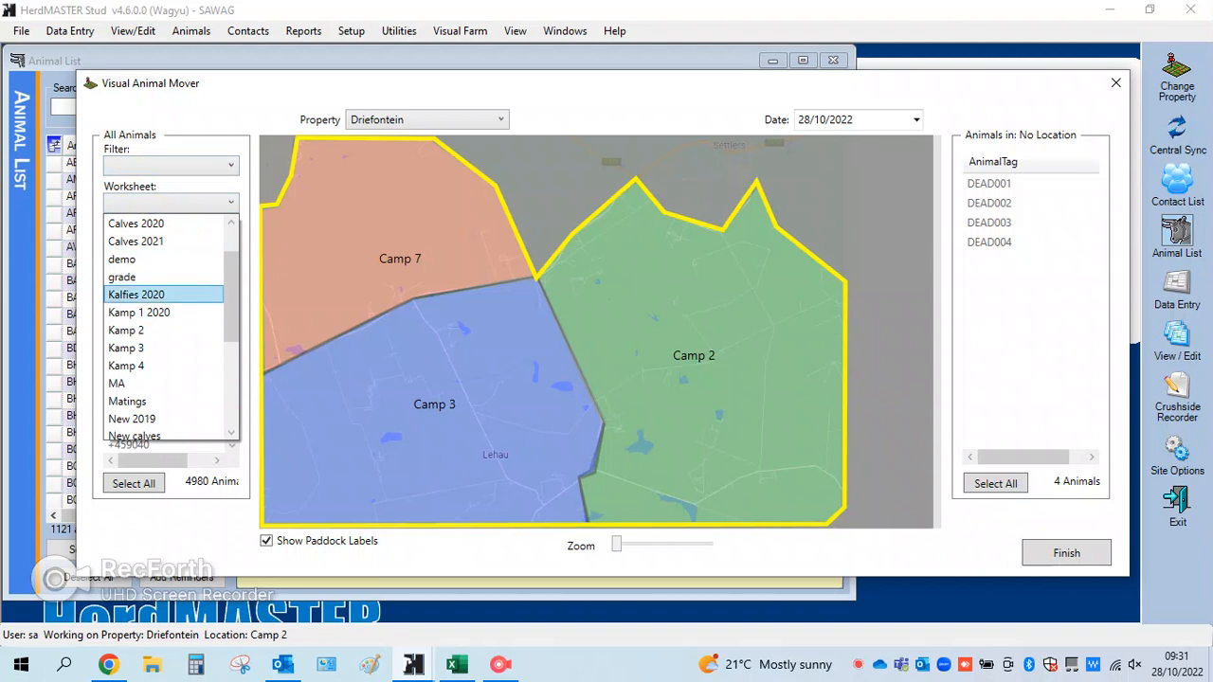
pyautogui.click(135, 295)
pyautogui.click(230, 203)
pyautogui.click(133, 328)
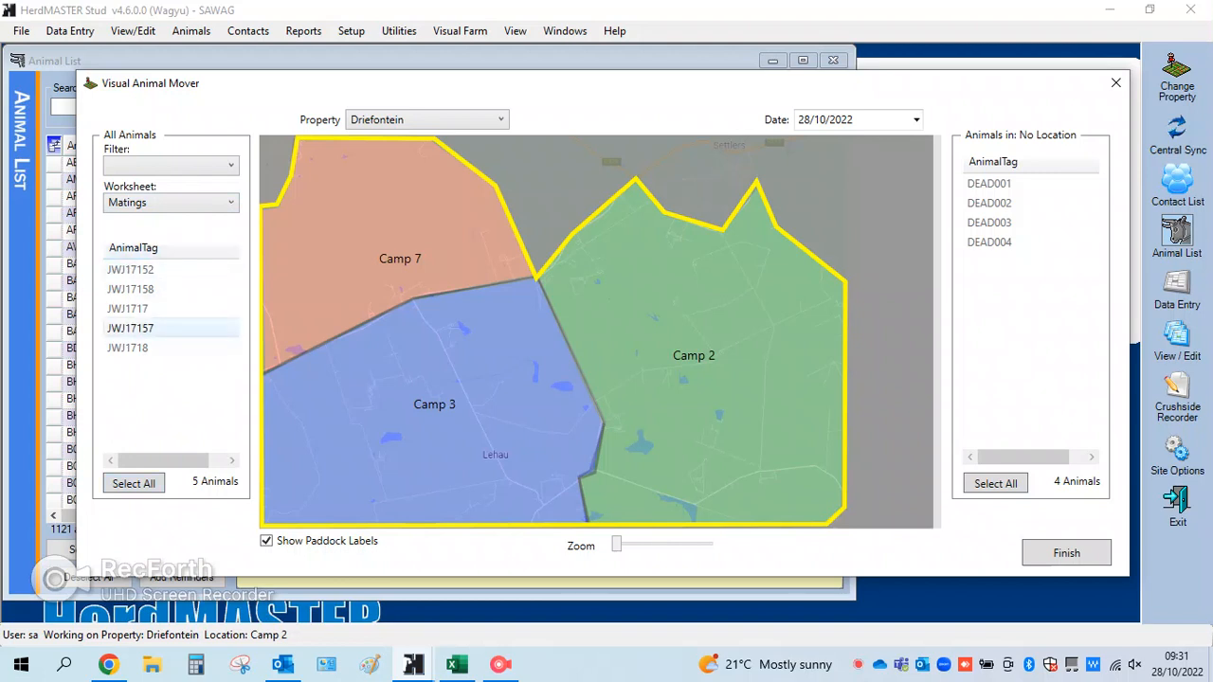
# Move animal JWJ17158 from the Matings worksheet into Camp 2 and confirm the movement
pyautogui.click(133, 289)
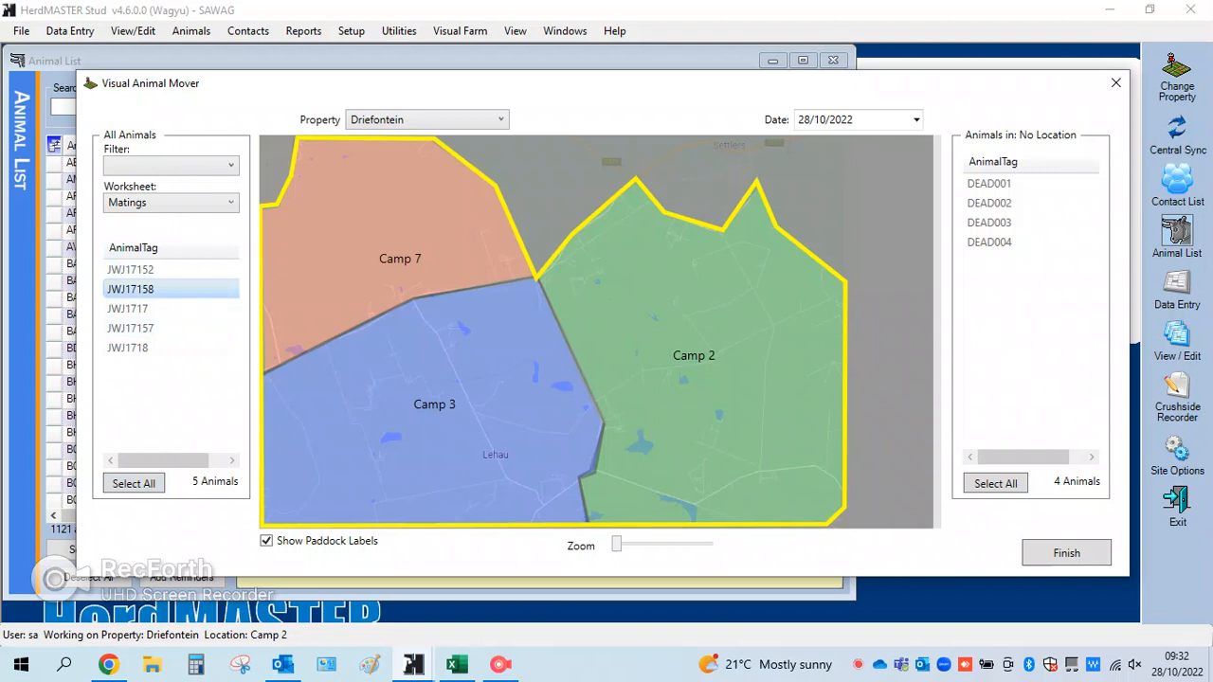
pyautogui.moveTo(133, 289); pyautogui.dragTo(813, 260)
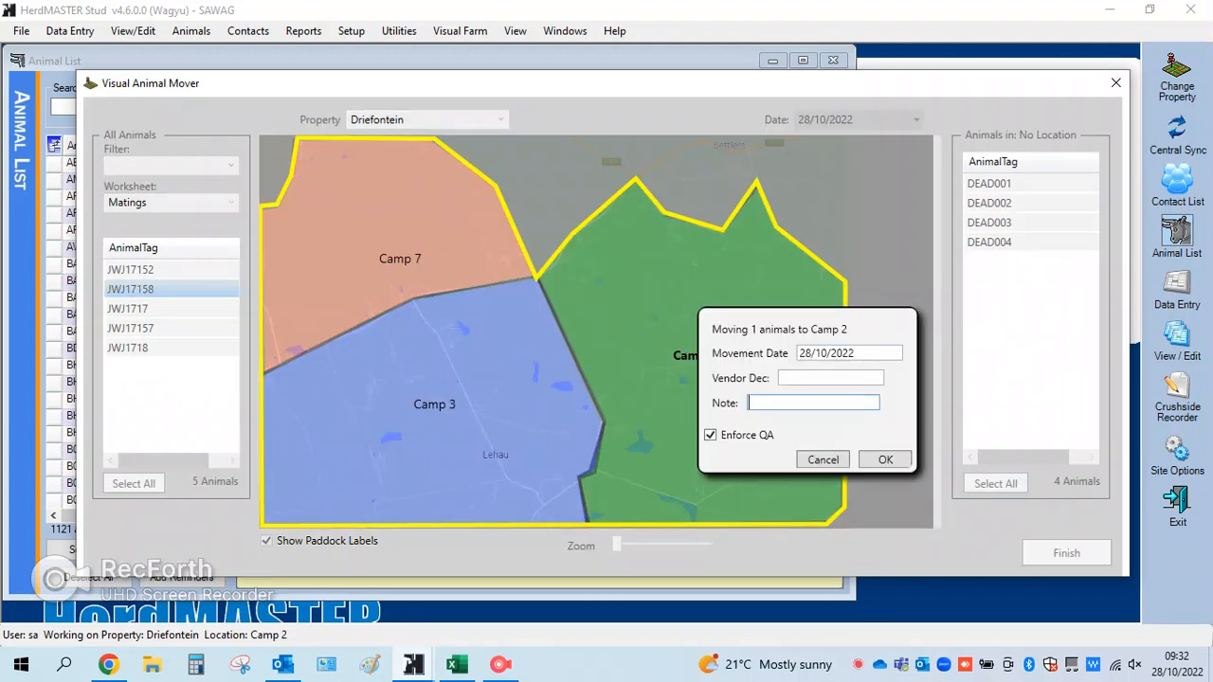
pyautogui.click(885, 460)
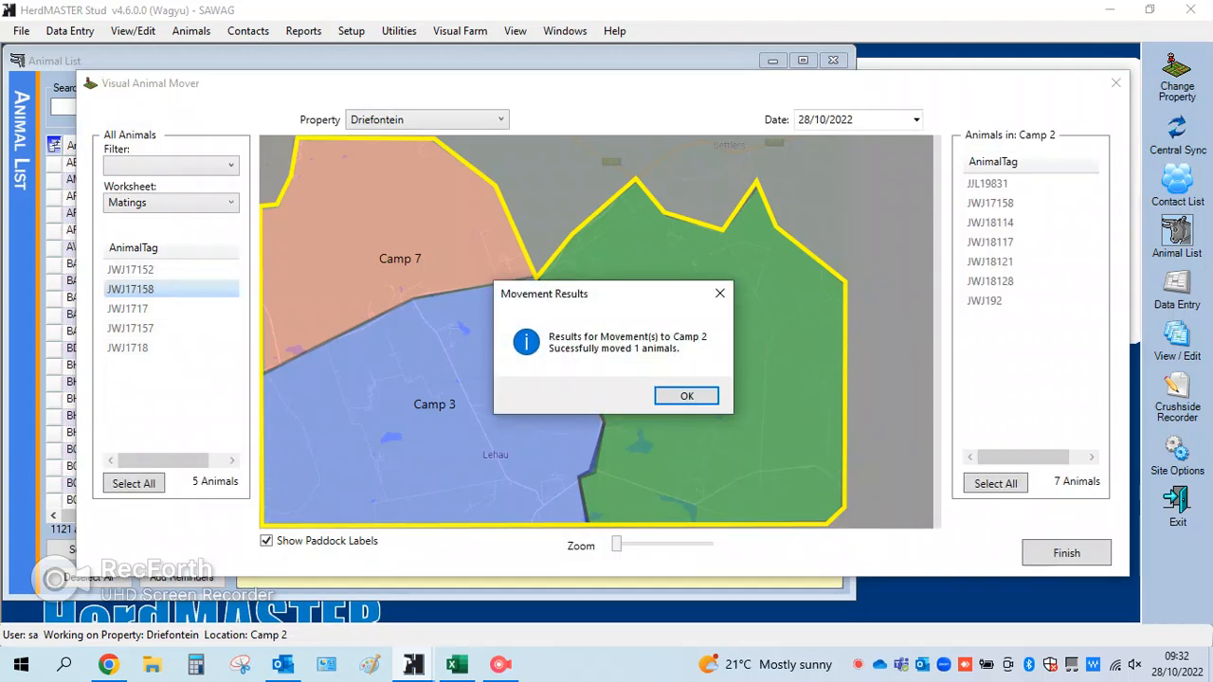
pyautogui.press('Return')
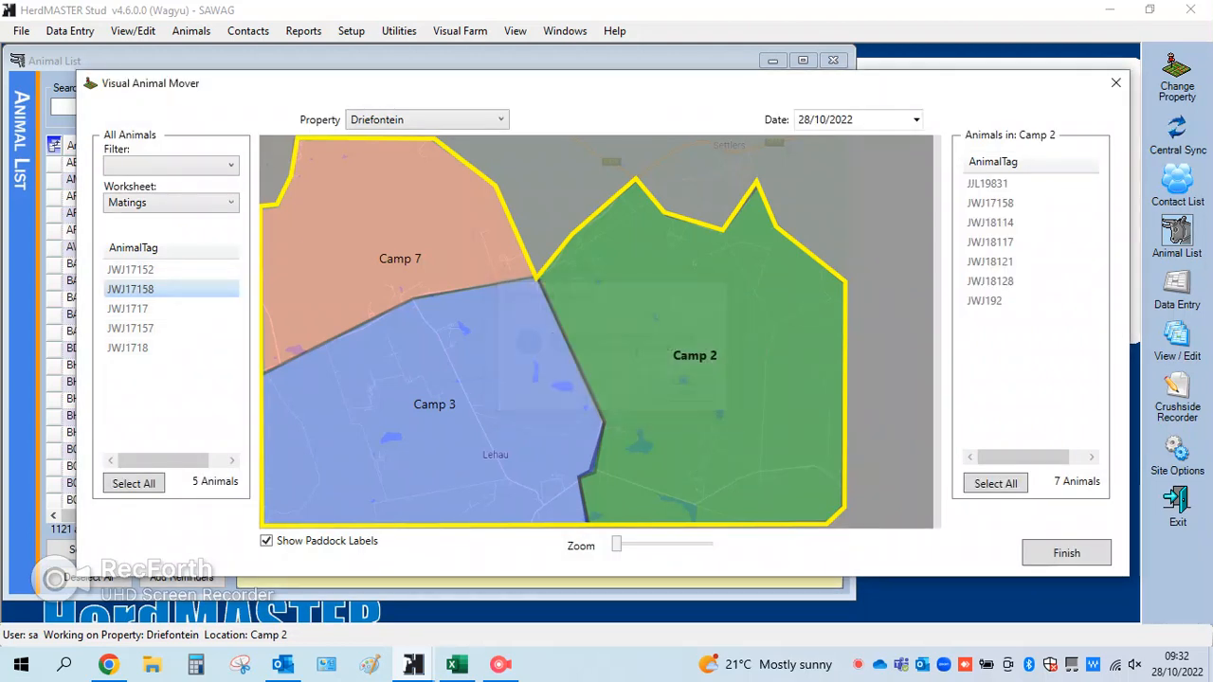
# Move all animals in the Training2 worksheet into Camp 3 and confirm the movement
pyautogui.click(228, 203)
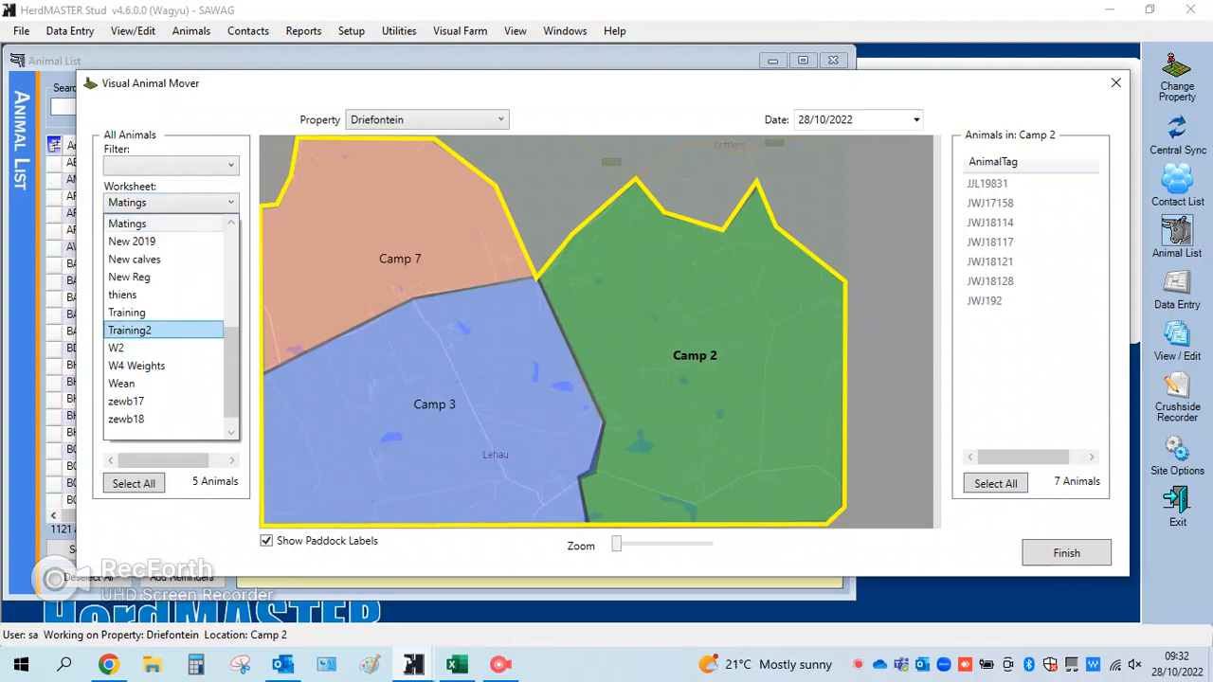
pyautogui.click(129, 330)
pyautogui.click(133, 483)
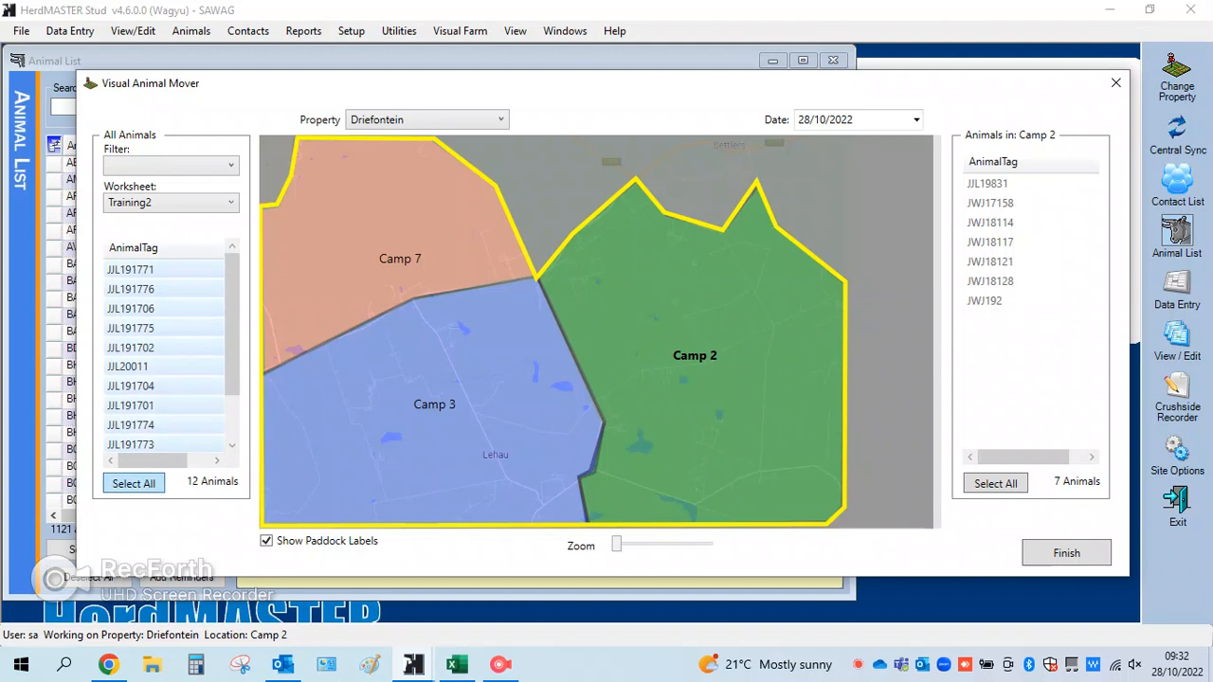
pyautogui.moveTo(161, 348); pyautogui.dragTo(500, 383)
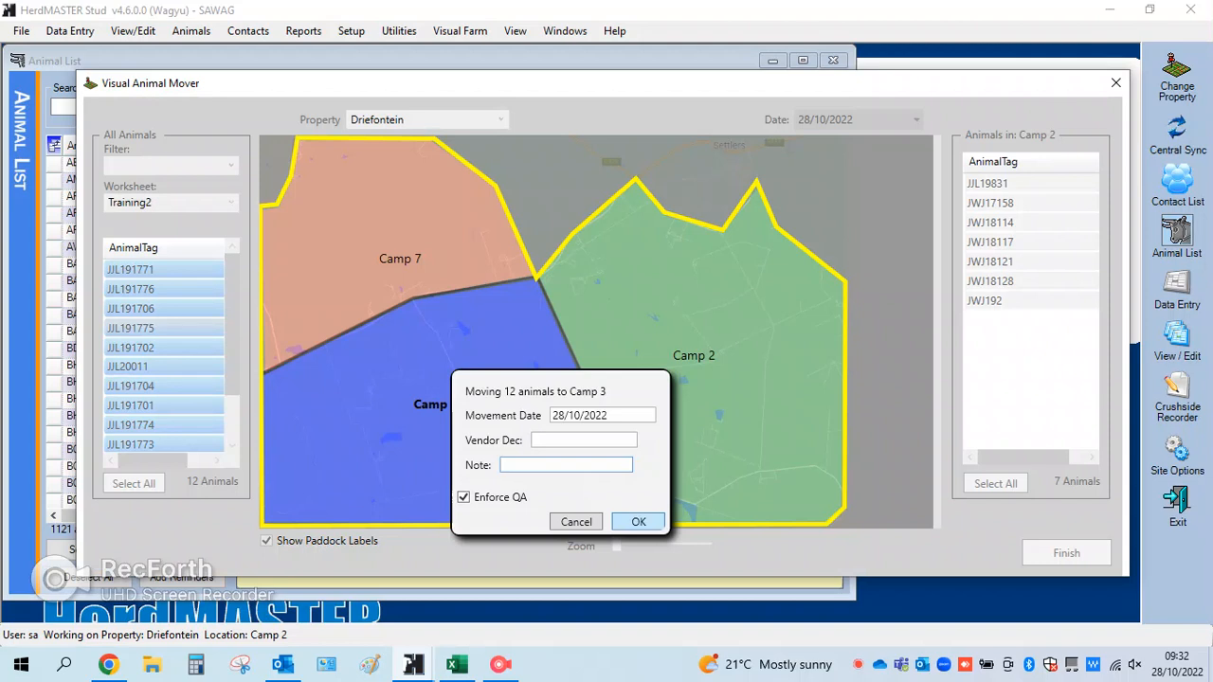
pyautogui.press('Return')
pyautogui.press('Return')
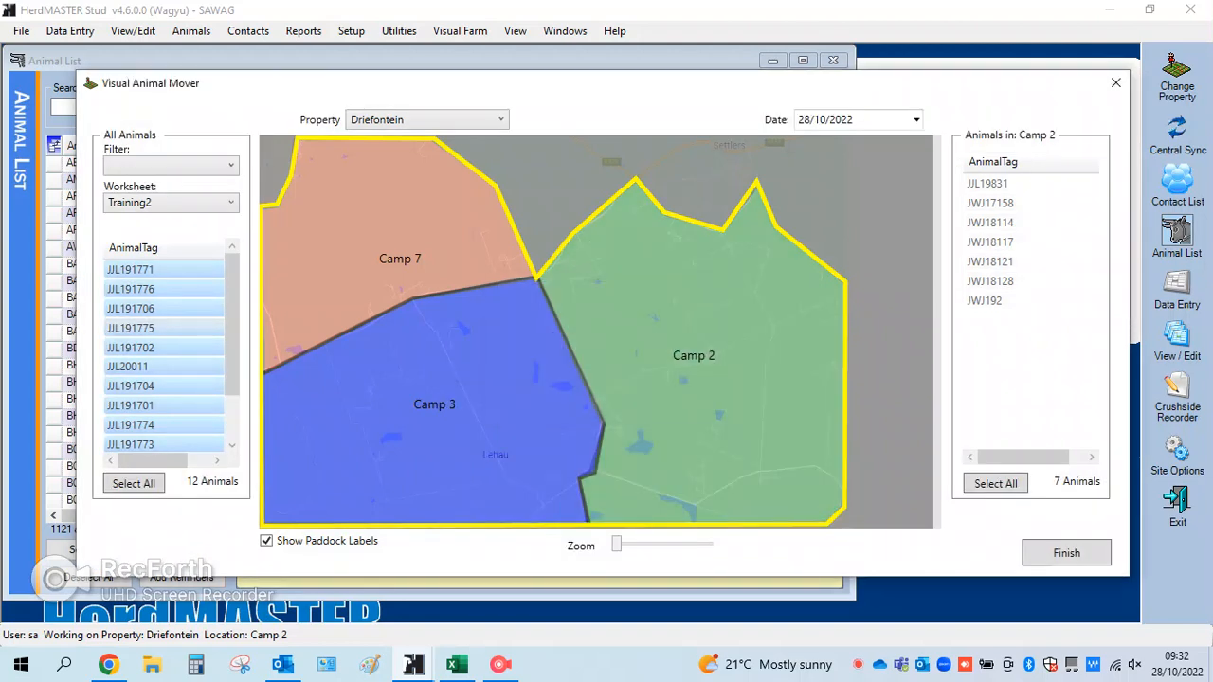
# Move the six consecutive animals from JJL191706 through JJL191705 in the Wean worksheet into Camp 7 and confirm the movement
pyautogui.click(171, 202)
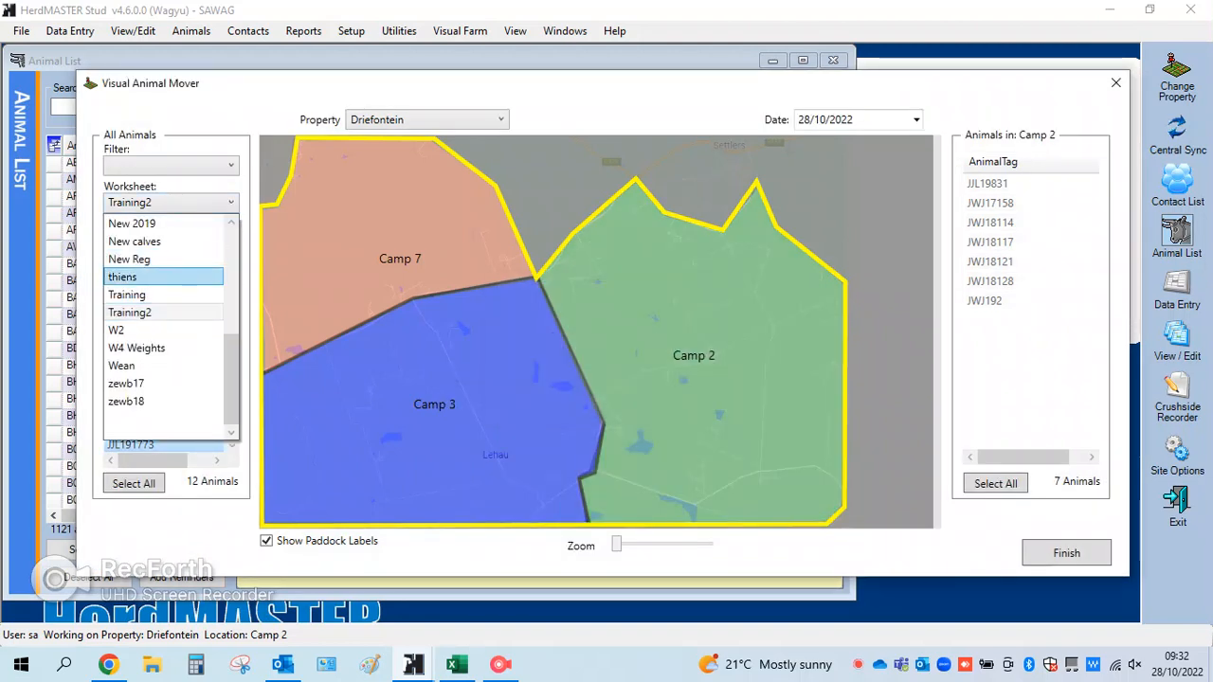
pyautogui.click(121, 365)
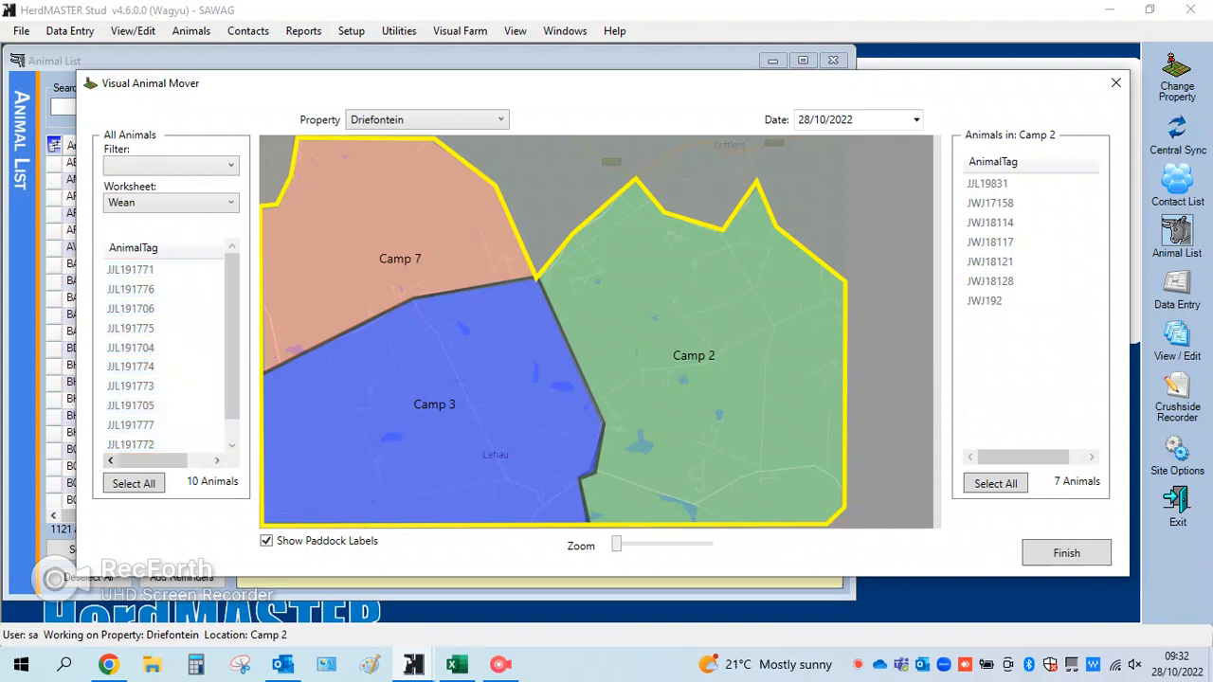
pyautogui.moveTo(133, 289); pyautogui.dragTo(148, 295)
pyautogui.keyDown('ctrl'); pyautogui.click(142, 309); pyautogui.keyUp('ctrl')
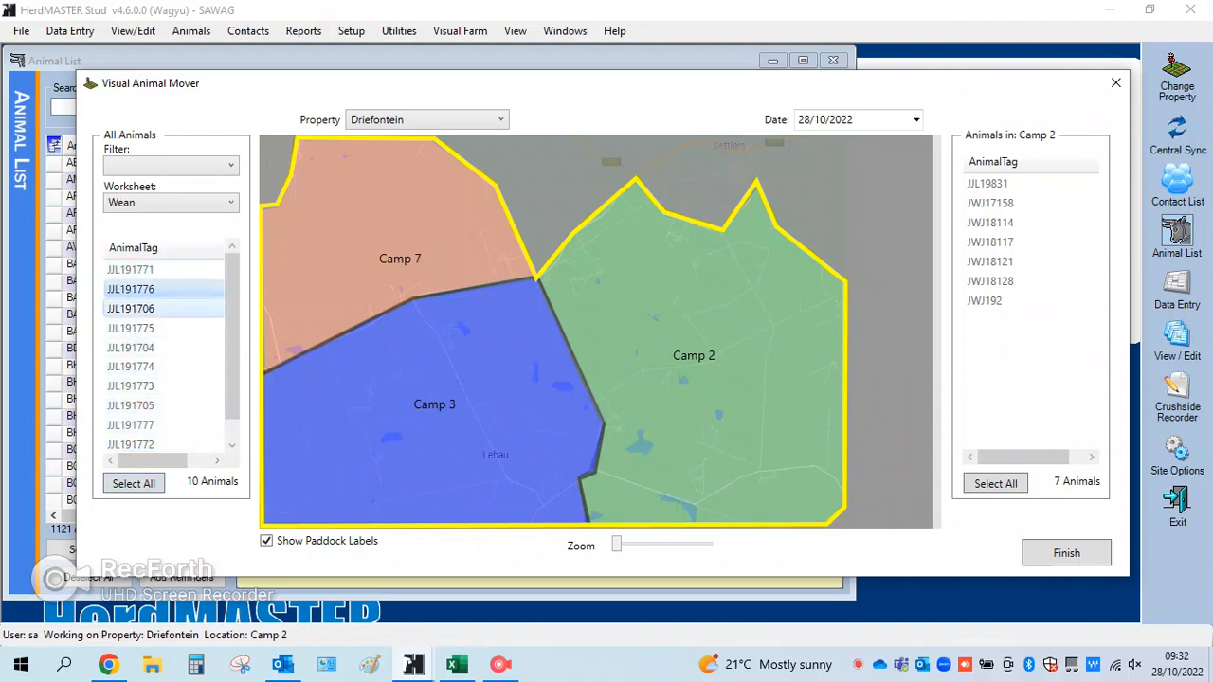
pyautogui.keyDown('ctrl'); pyautogui.click(142, 327); pyautogui.keyUp('ctrl')
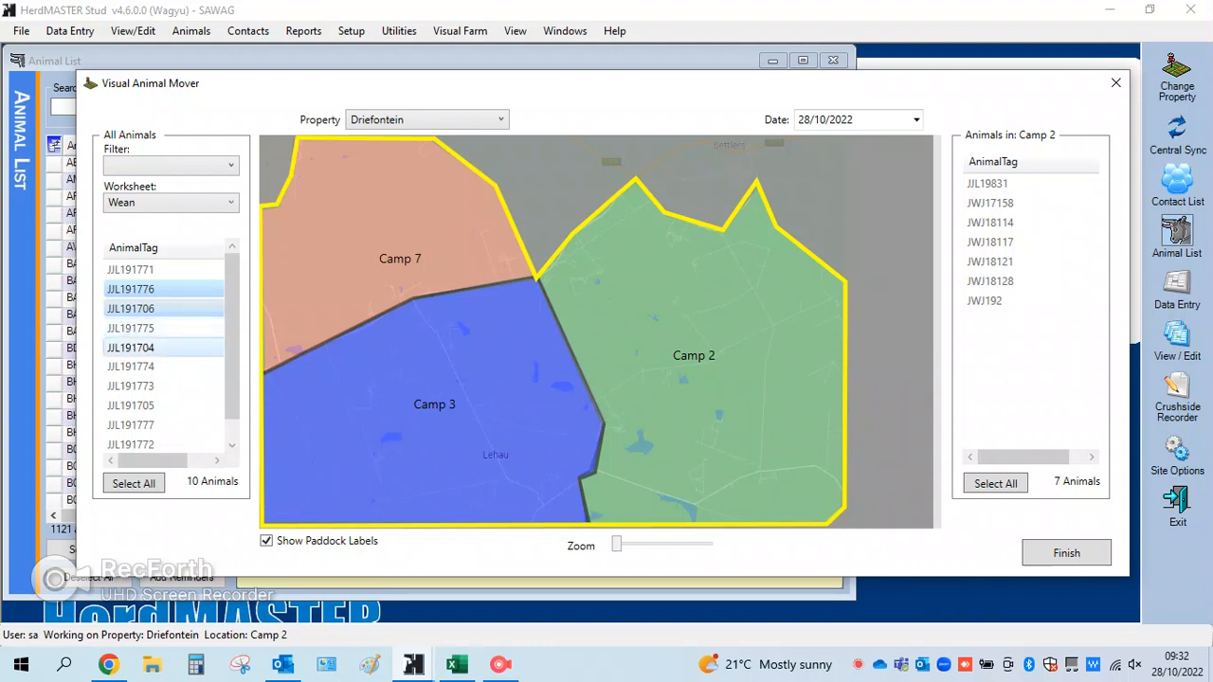
pyautogui.keyDown('ctrl'); pyautogui.click(142, 406); pyautogui.keyUp('ctrl')
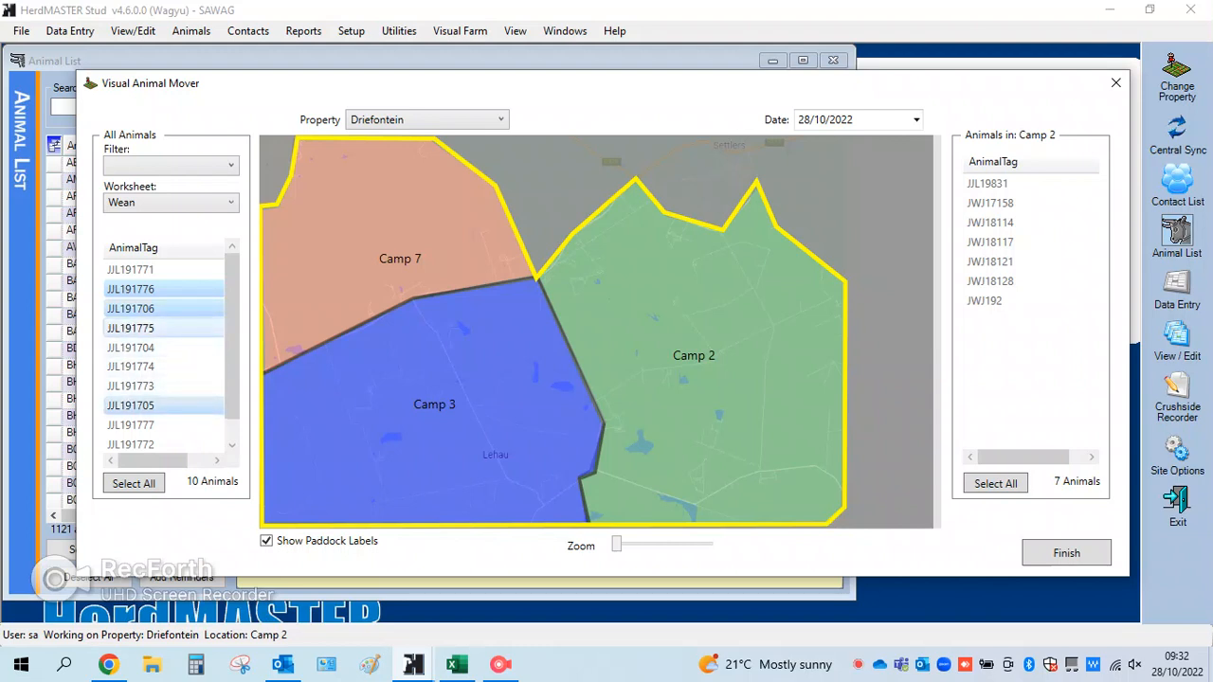
pyautogui.keyDown('shift'); pyautogui.click(142, 328); pyautogui.keyUp('shift')
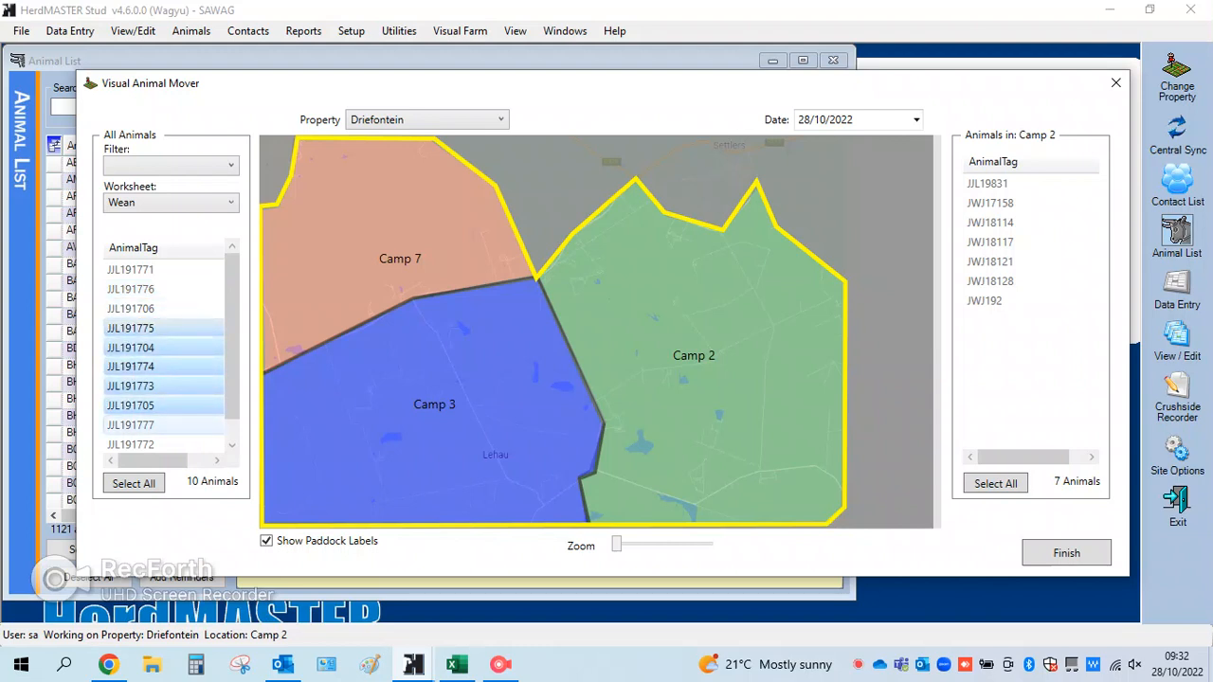
pyautogui.keyDown('shift'); pyautogui.click(142, 309); pyautogui.keyUp('shift')
pyautogui.moveTo(148, 347); pyautogui.dragTo(352, 248)
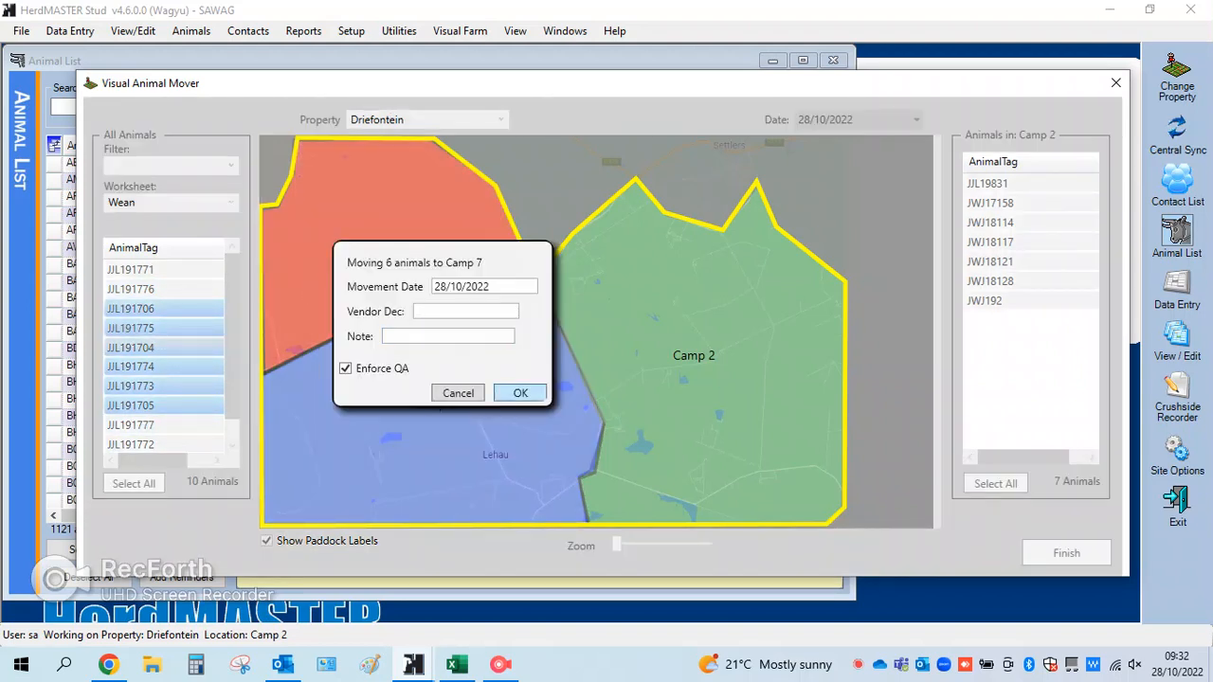
pyautogui.click(520, 392)
pyautogui.click(682, 392)
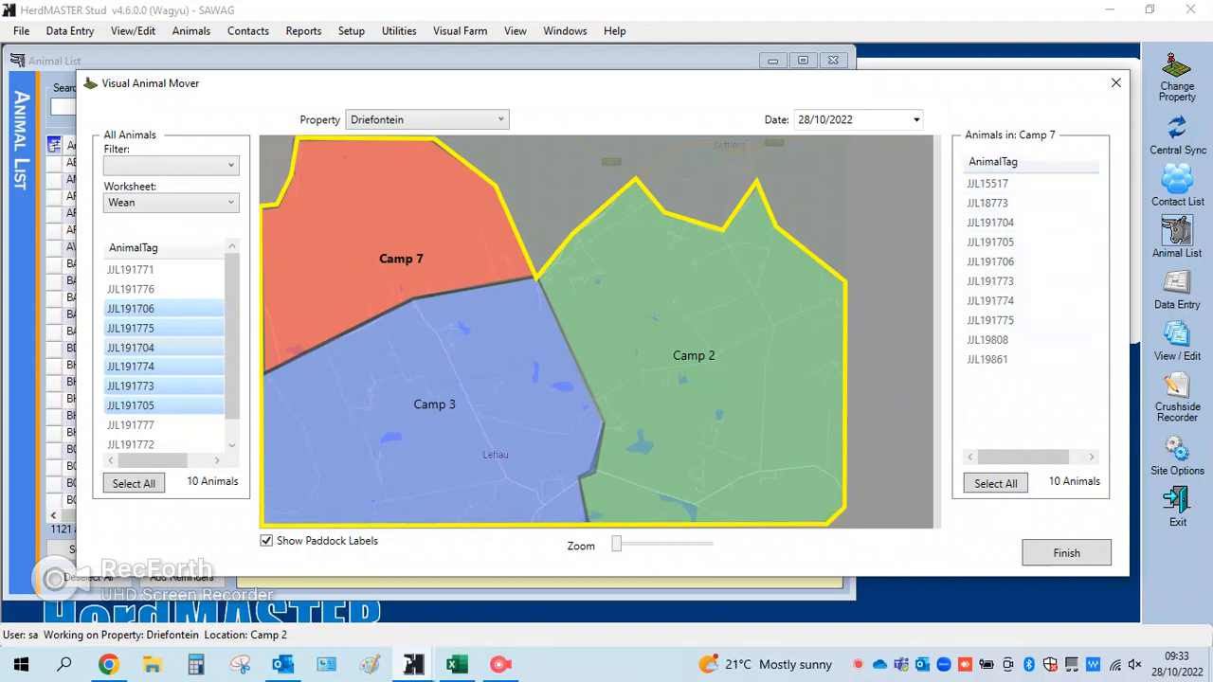
# Review the animals in Camp 2 and Camp 3, and finish the visual animal movement
pyautogui.click(749, 331)
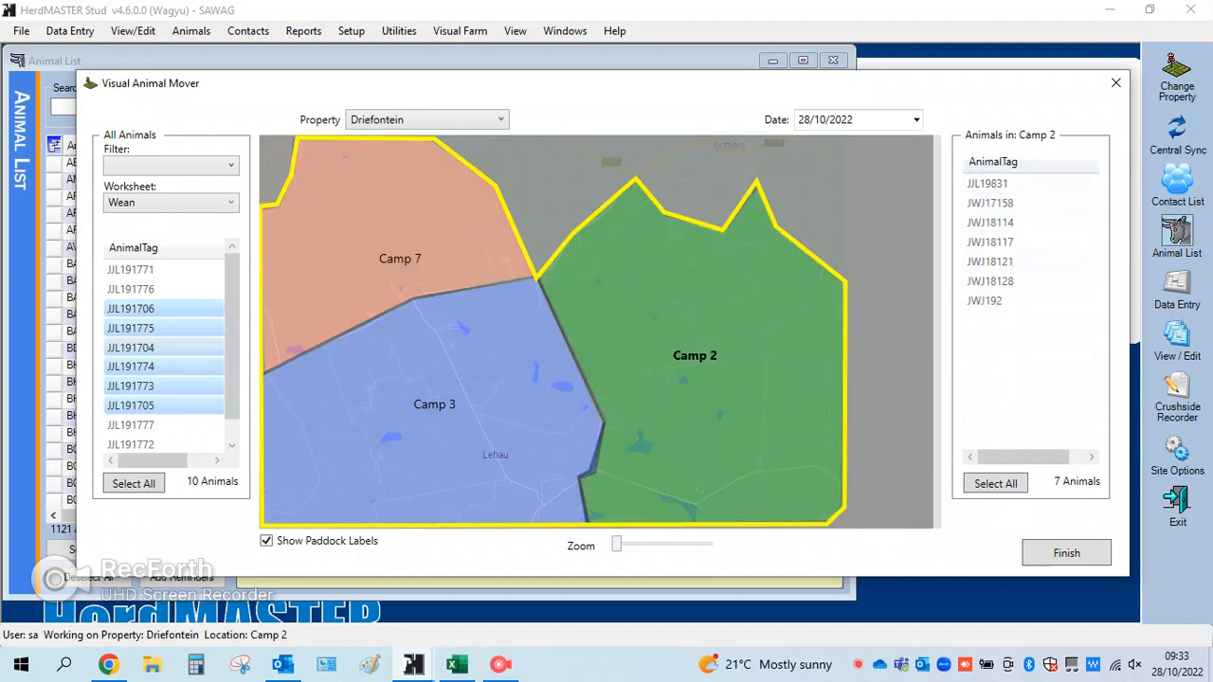
pyautogui.click(474, 388)
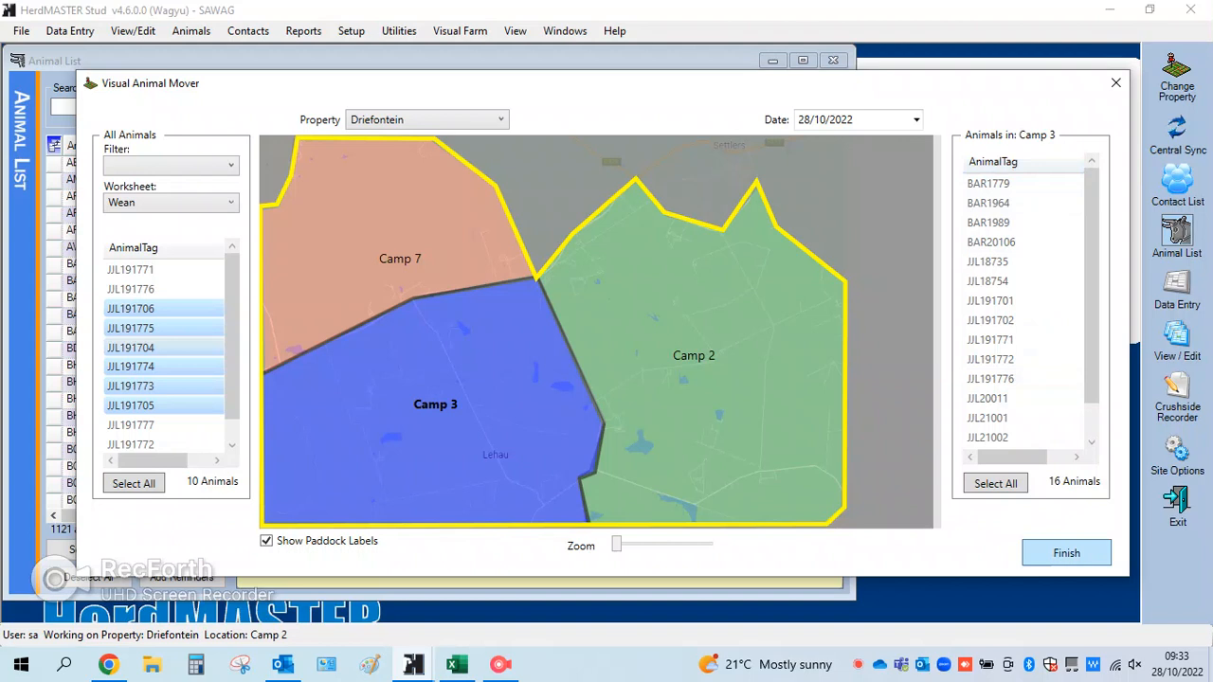
pyautogui.click(1066, 552)
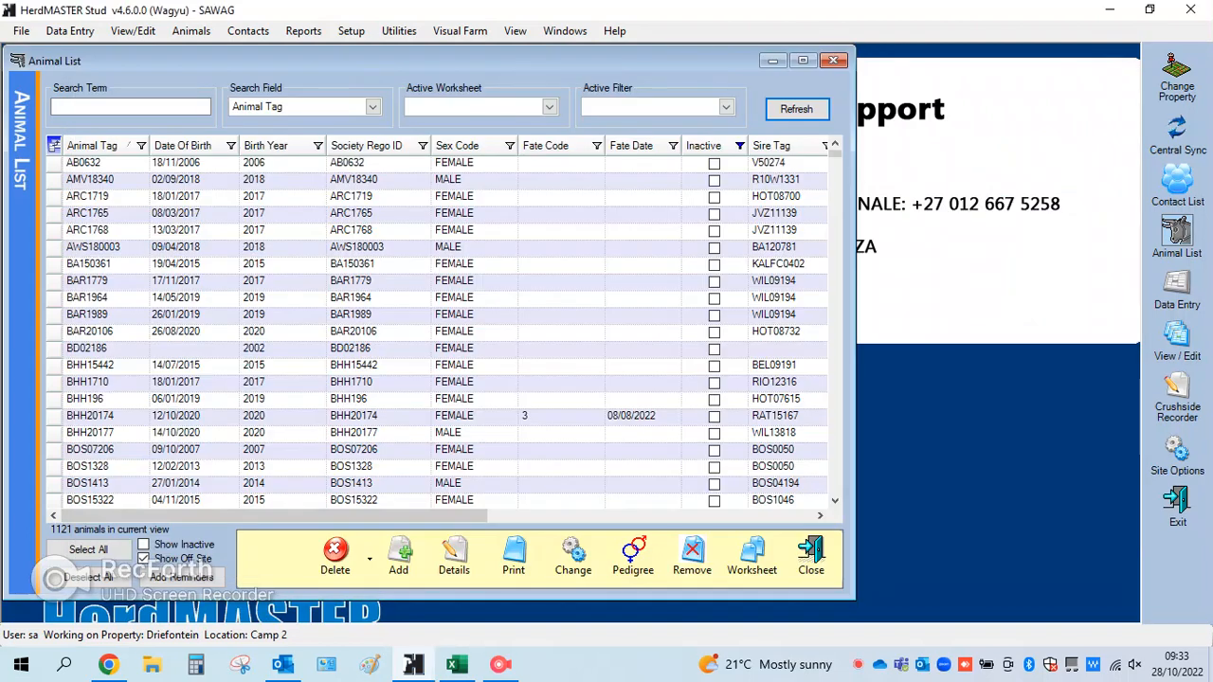
# Show the Paddock Density Viewer for Driefontein and move its window clear of the screen's lower edge
pyautogui.click(459, 31)
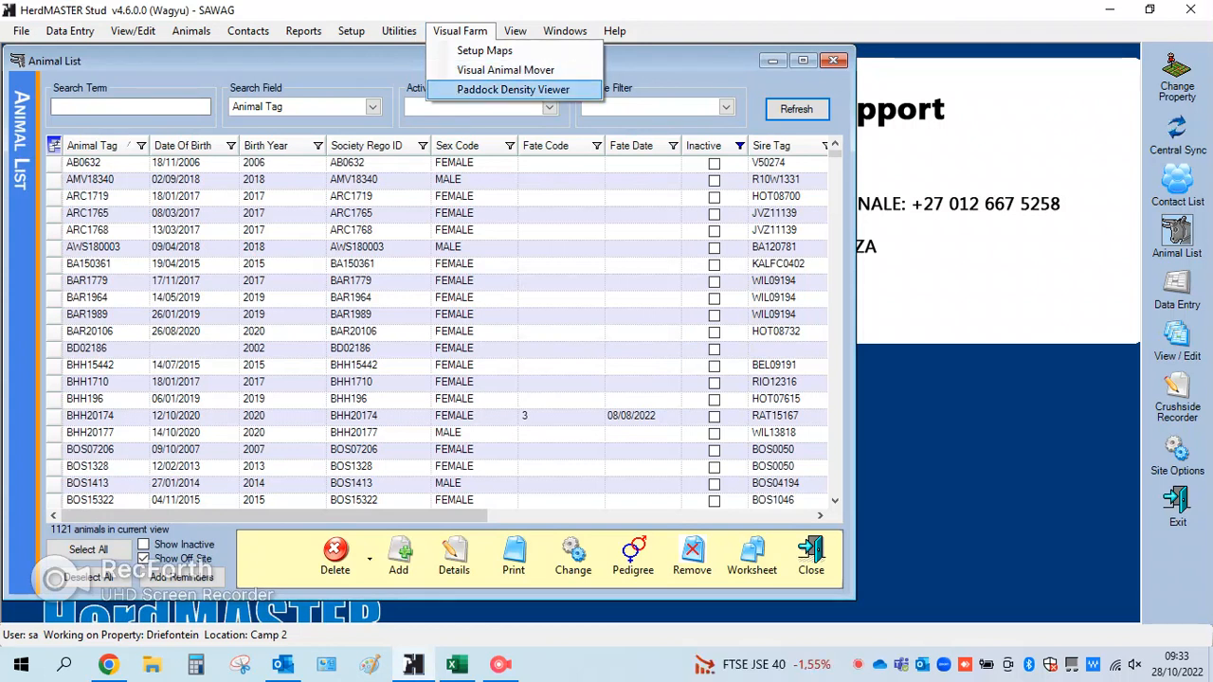
pyautogui.click(513, 90)
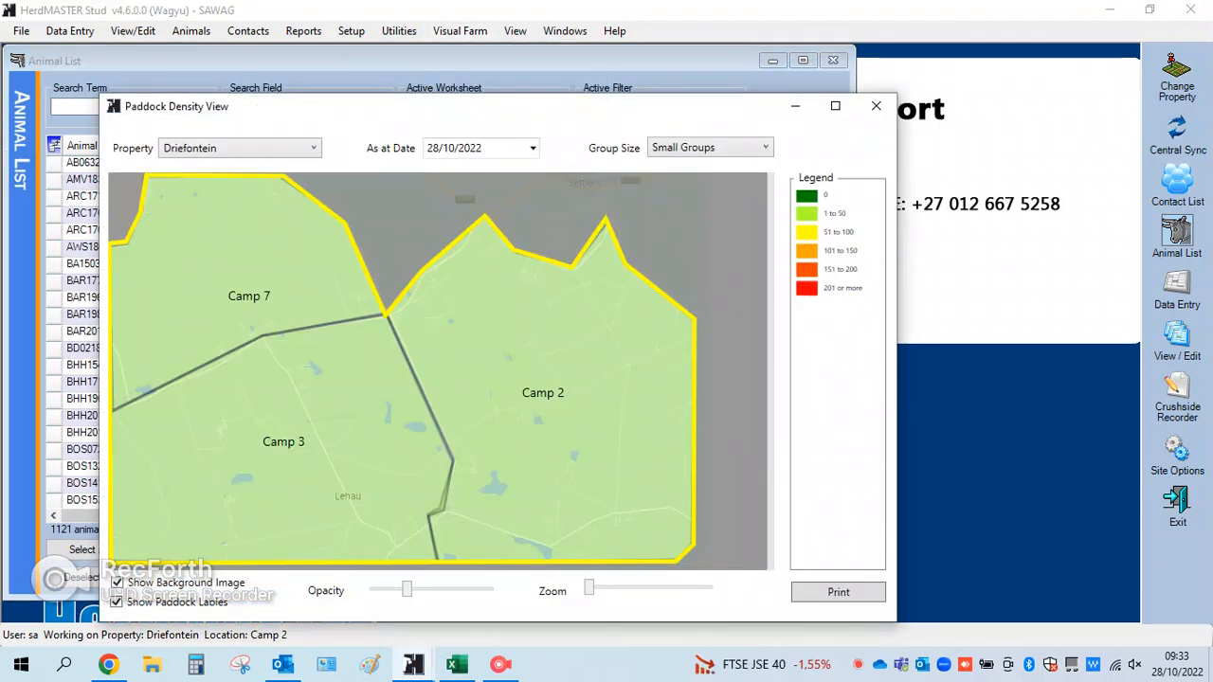
pyautogui.moveTo(598, 106); pyautogui.dragTo(666, 59)
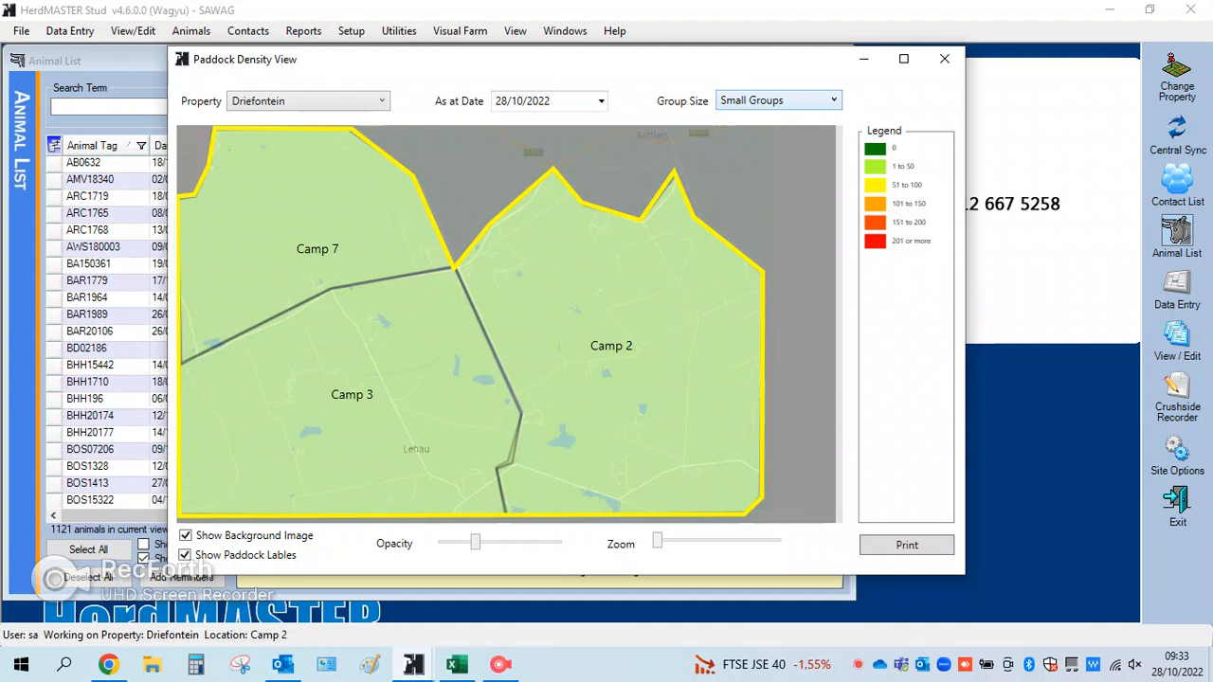
# Switch the density group size to Custom and add a blue range from 0 to 50 animals
pyautogui.click(821, 100)
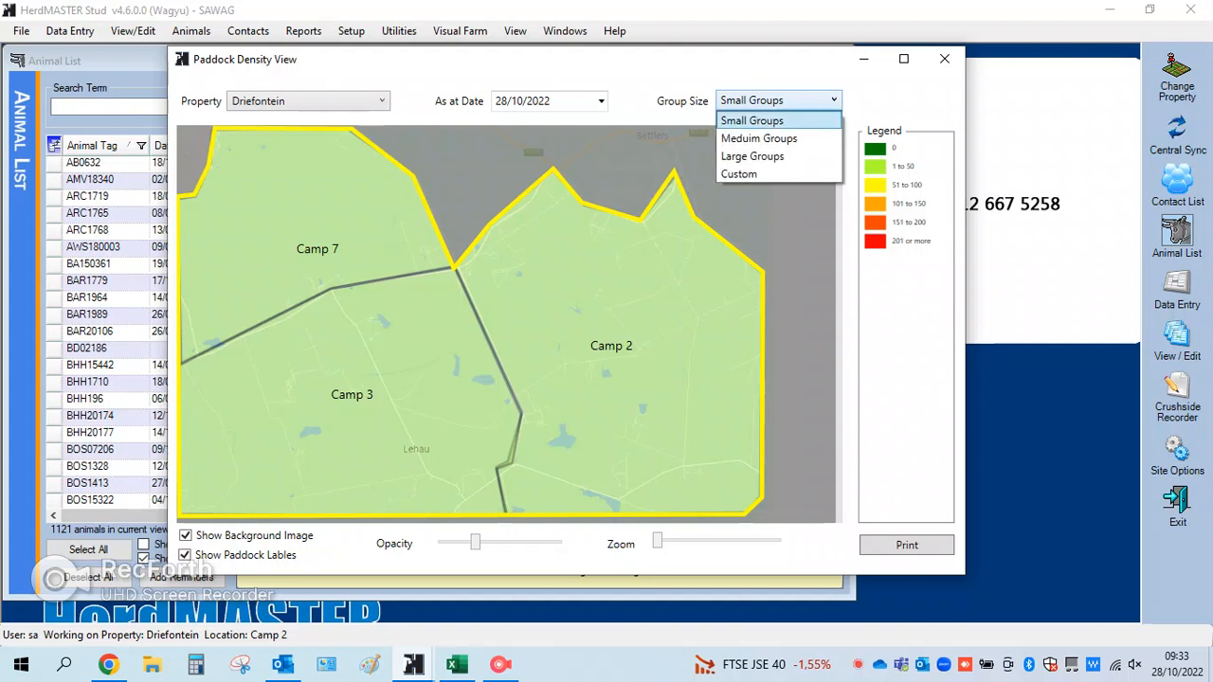
pyautogui.click(777, 175)
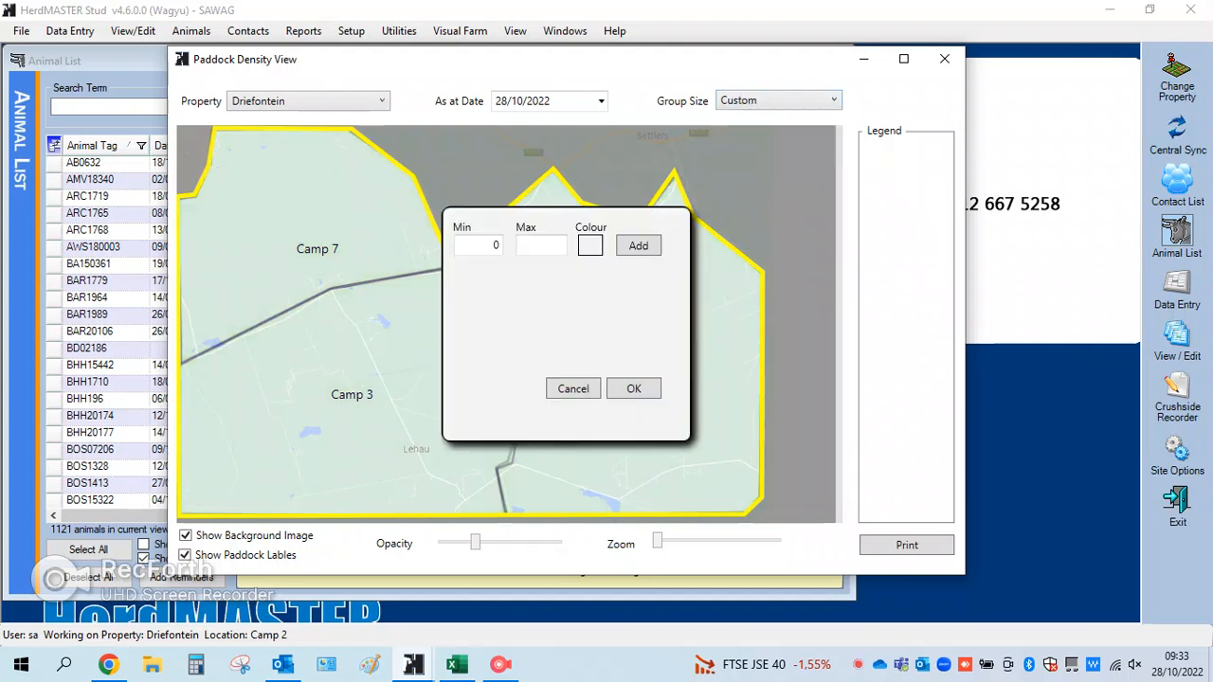
pyautogui.click(485, 245)
pyautogui.click(553, 245)
pyautogui.write('50')
pyautogui.click(589, 245)
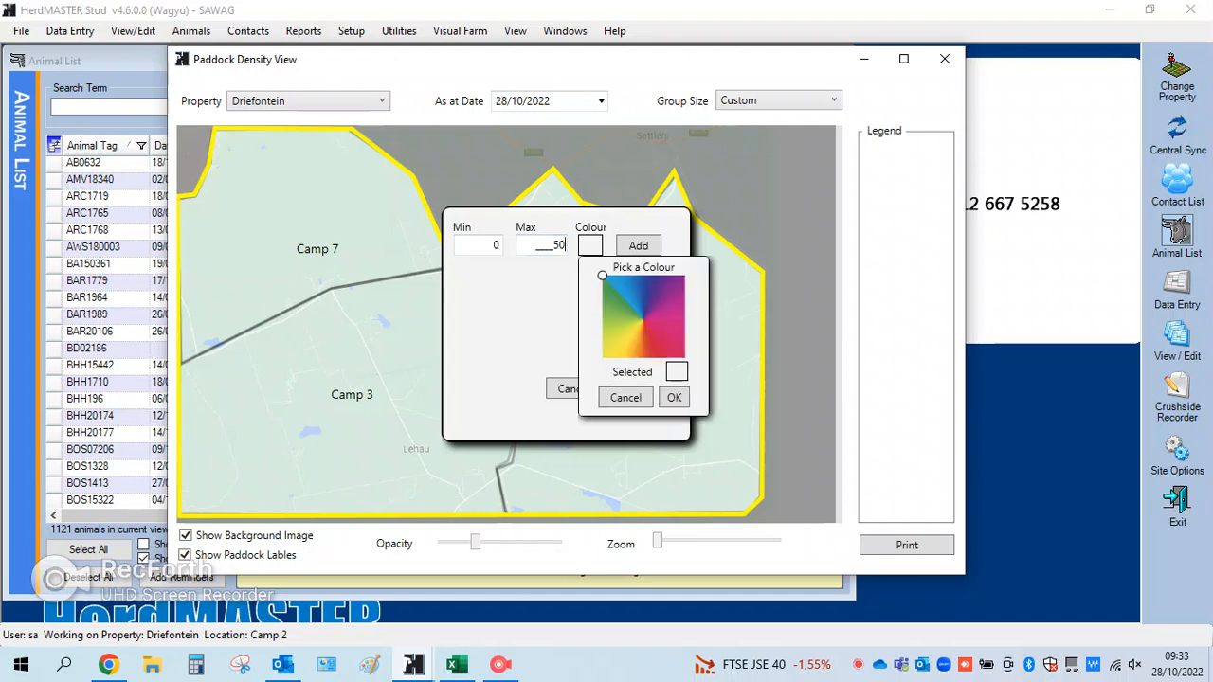
pyautogui.click(622, 284)
pyautogui.click(674, 398)
pyautogui.click(638, 245)
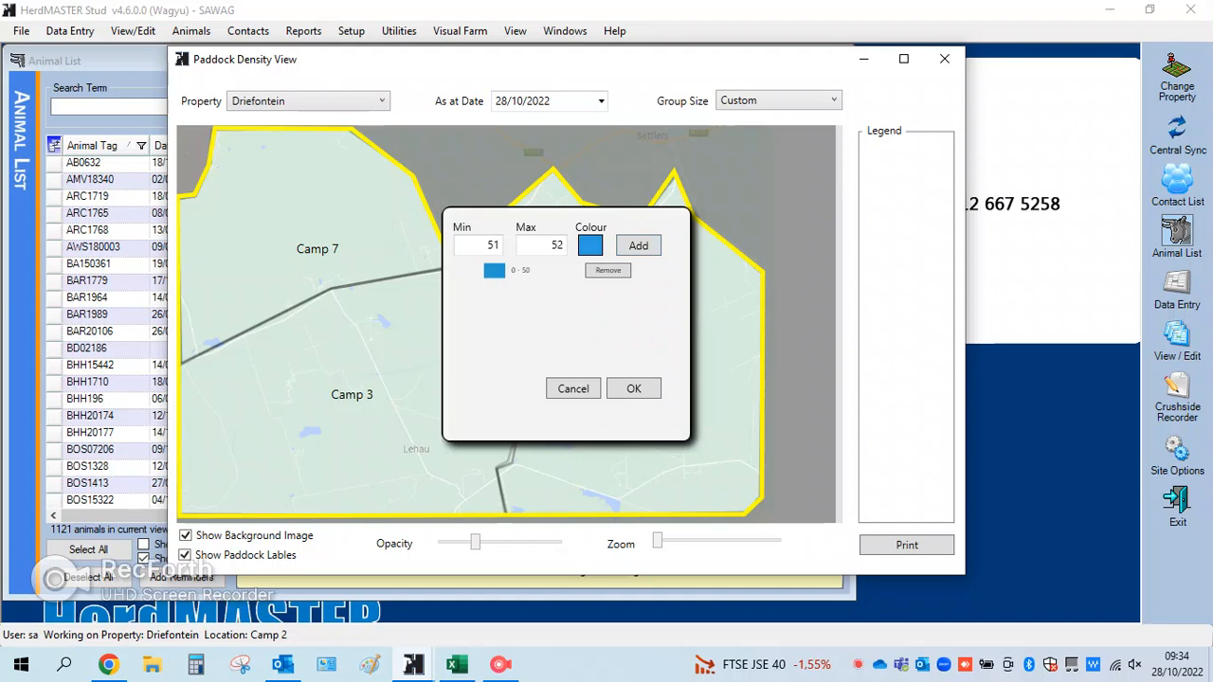
# Add a magenta range from 51 to 100 animals and apply the custom density groups
pyautogui.click(551, 245)
pyautogui.press('BackSpace')
pyautogui.press('BackSpace')
pyautogui.write('102')
pyautogui.press('BackSpace')
pyautogui.write('0')
pyautogui.click(590, 245)
pyautogui.click(663, 314)
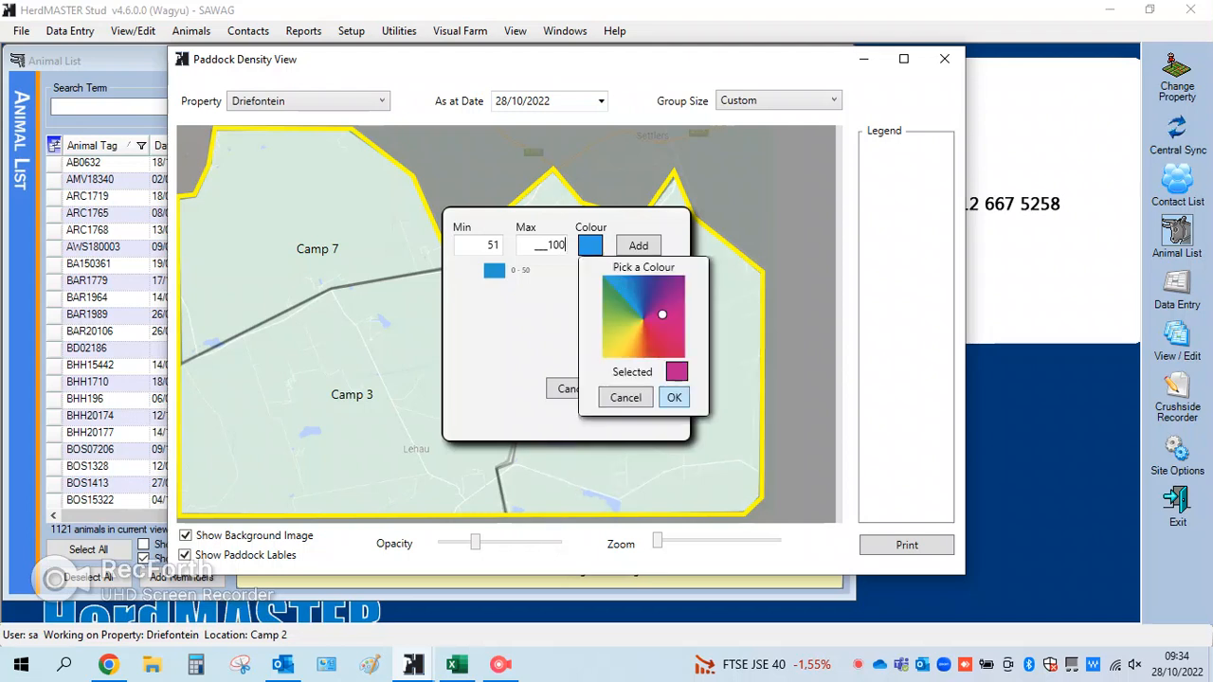
pyautogui.click(674, 397)
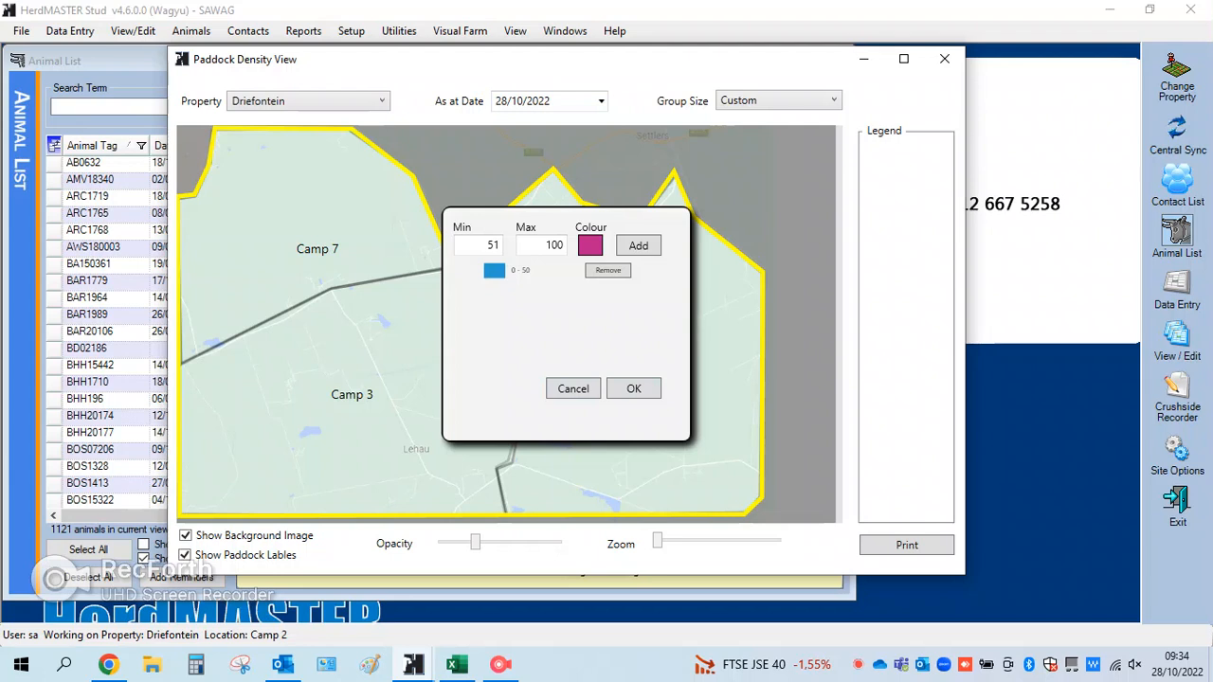
pyautogui.click(637, 245)
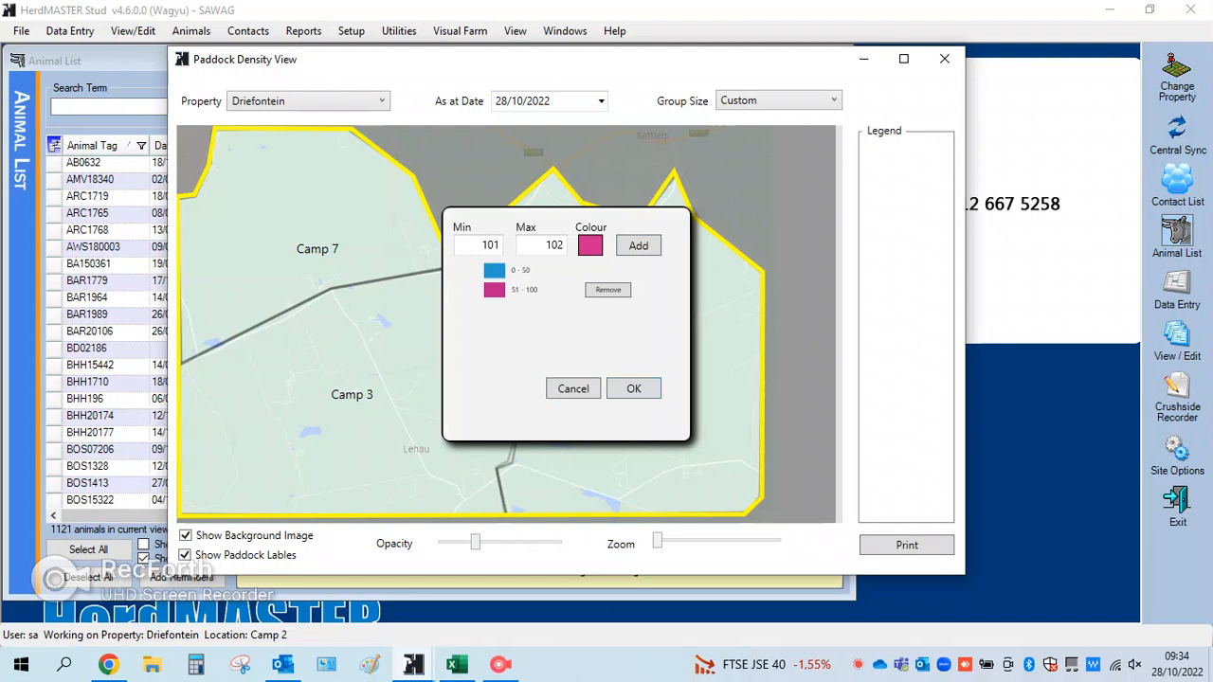
pyautogui.click(633, 389)
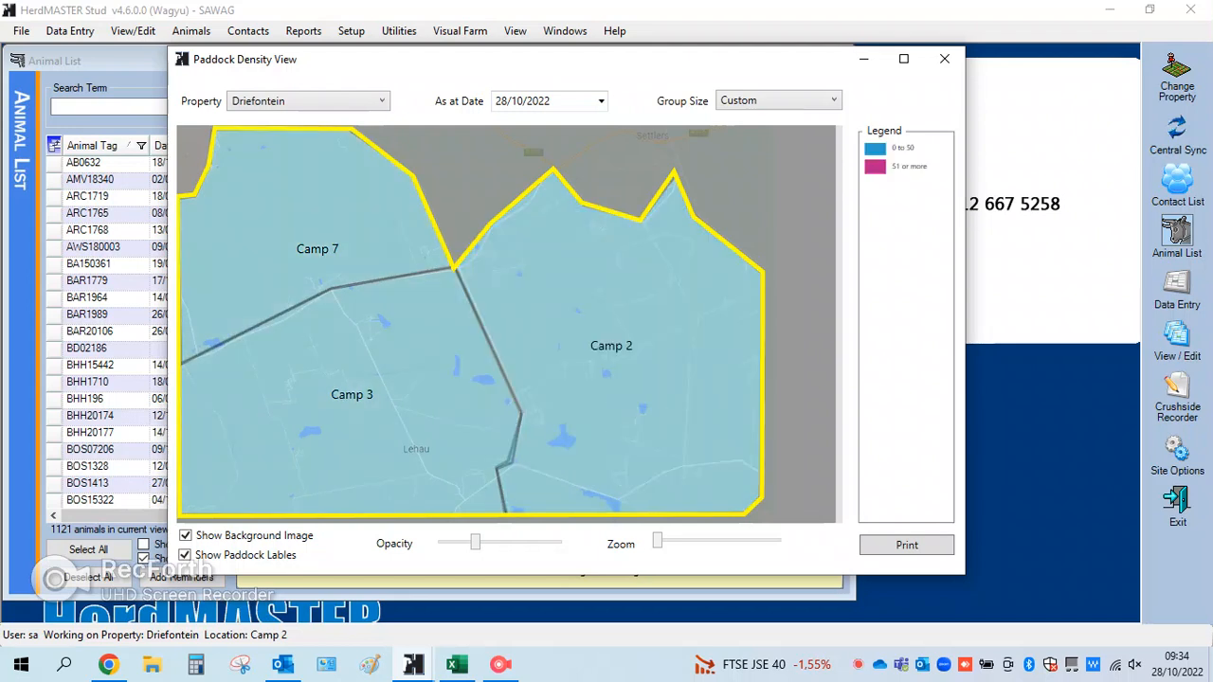
# Compare the paddock densities under the small, medium and large group sizes, and return to the custom groups
pyautogui.click(801, 100)
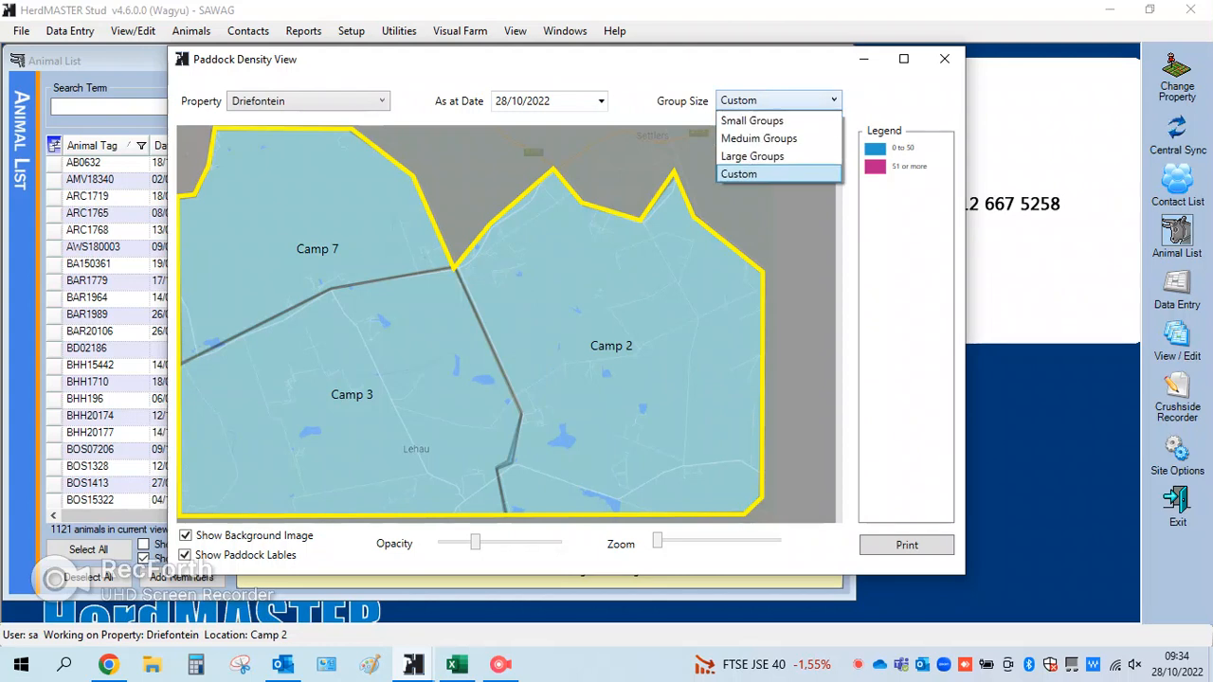
pyautogui.click(779, 121)
pyautogui.click(786, 101)
pyautogui.click(779, 138)
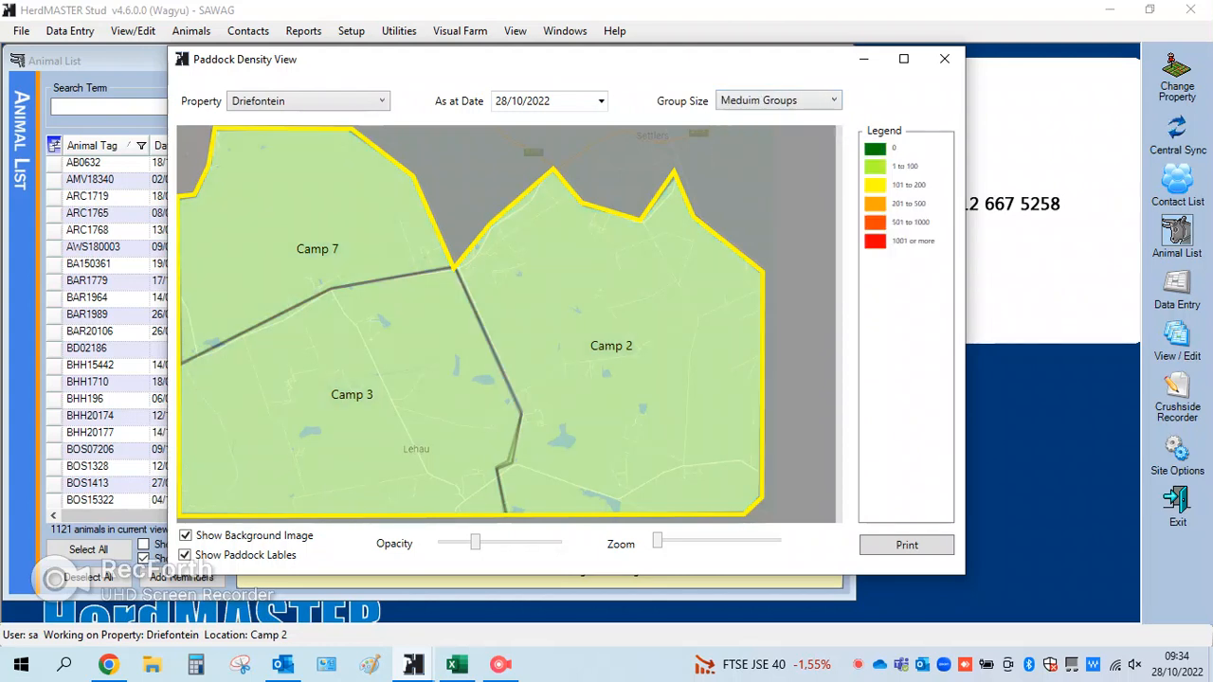
pyautogui.click(787, 100)
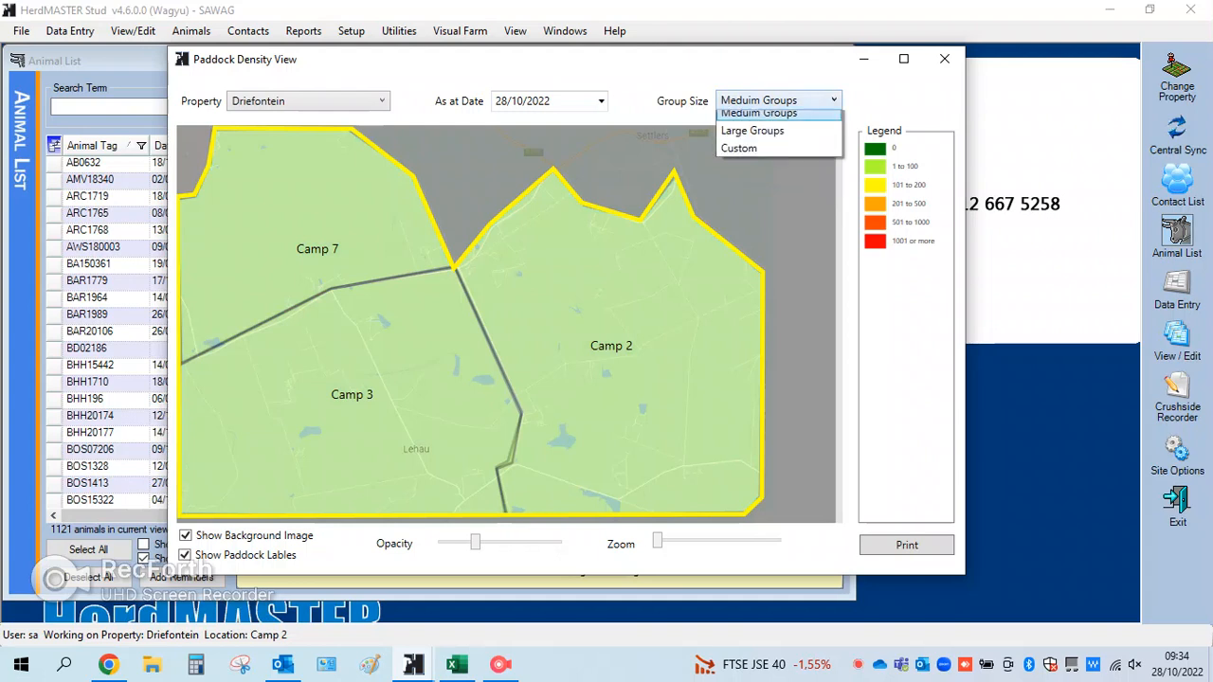
pyautogui.click(779, 155)
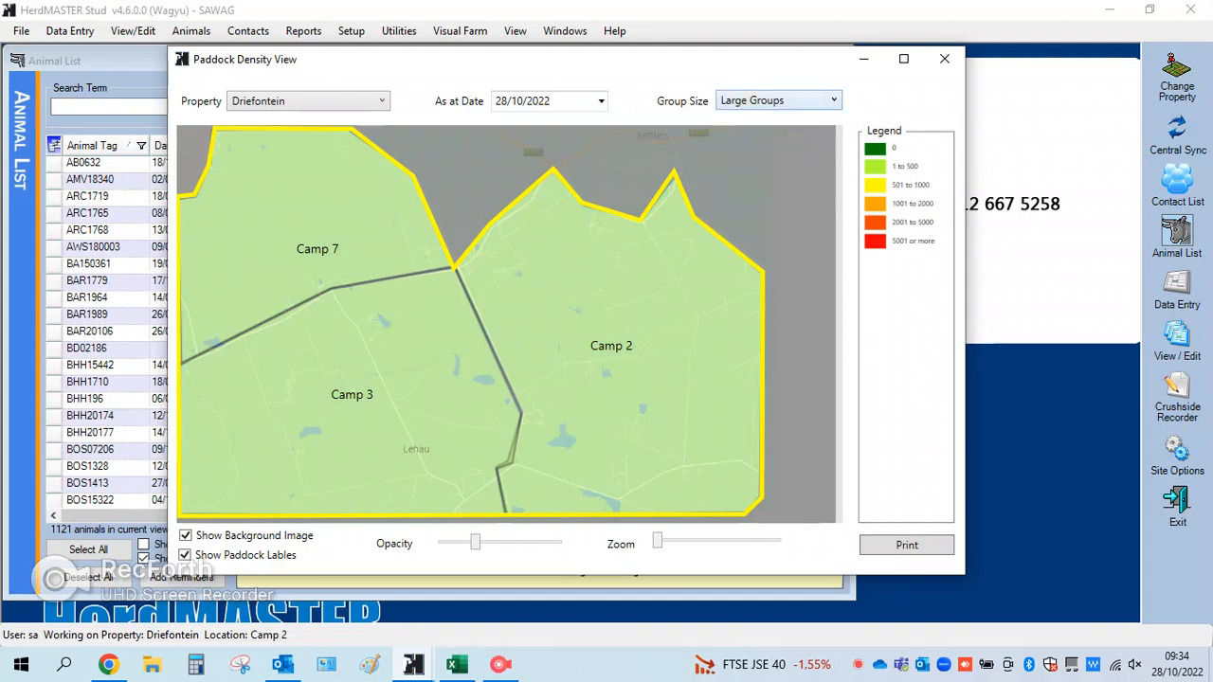
pyautogui.click(786, 101)
pyautogui.click(779, 173)
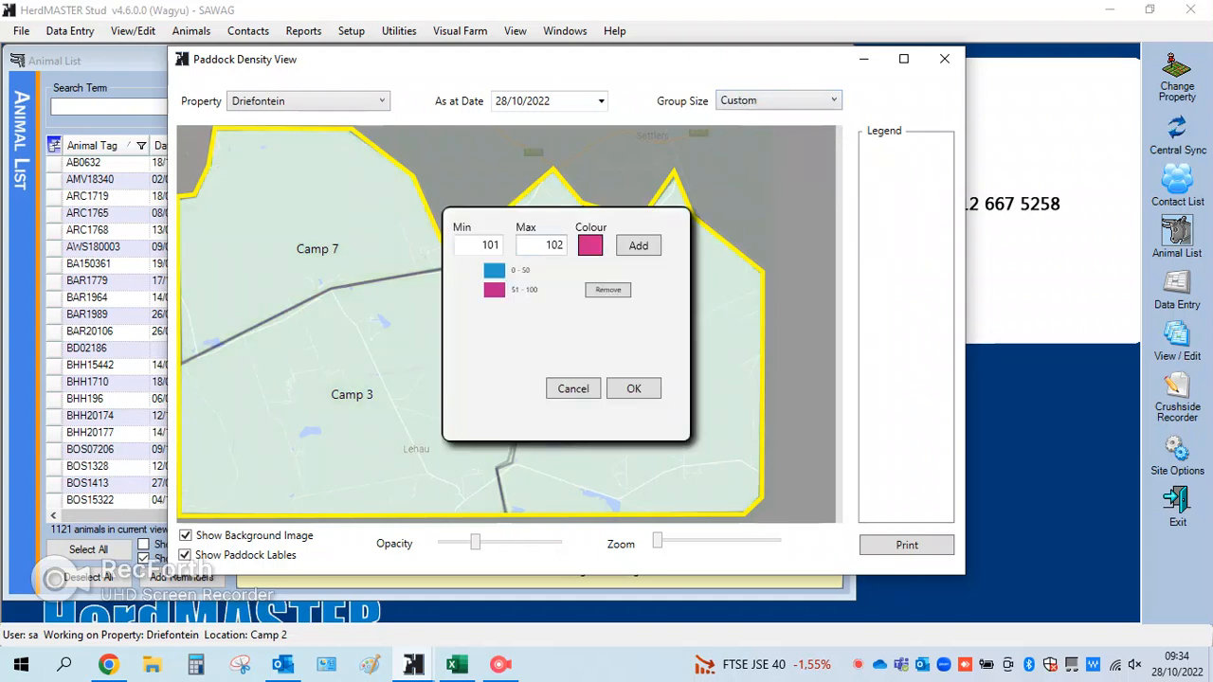
pyautogui.click(633, 389)
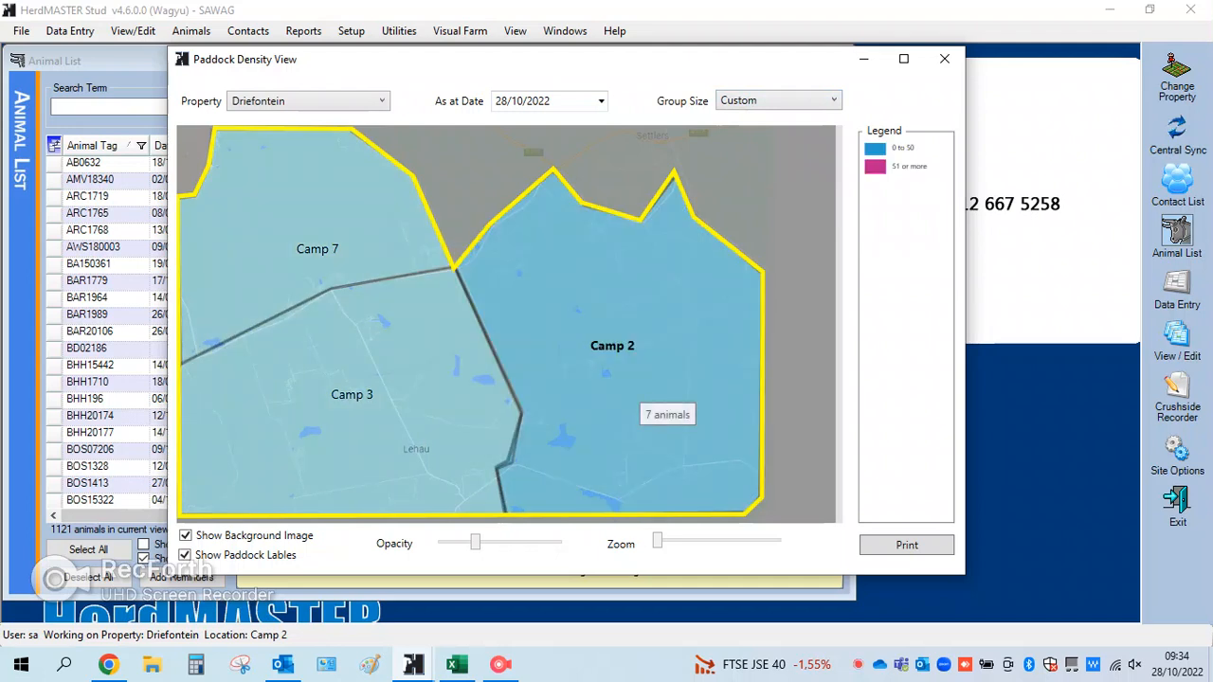